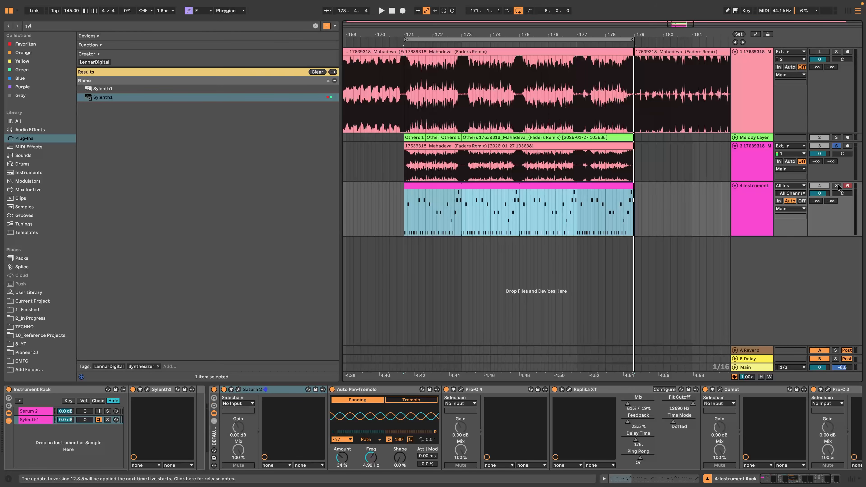
Solo and play track 4, the instrument track, and open the notes of its MIDI clip
left_click(837, 185)
key("space")
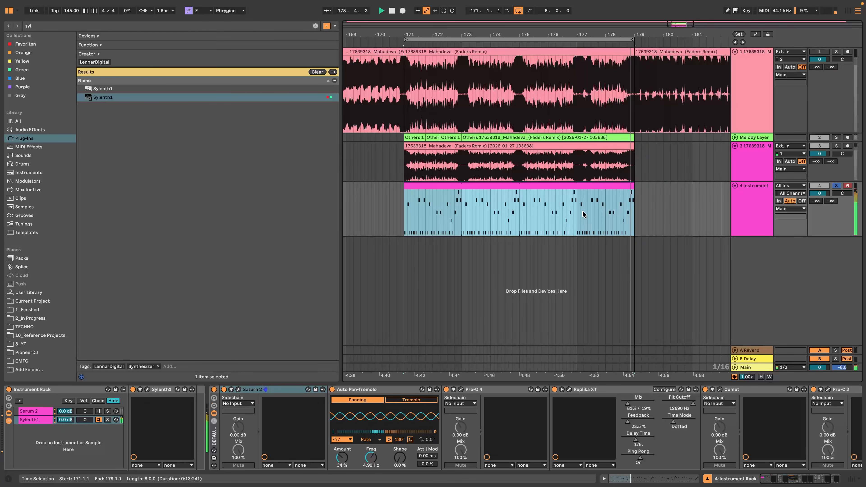
double_click(436, 185)
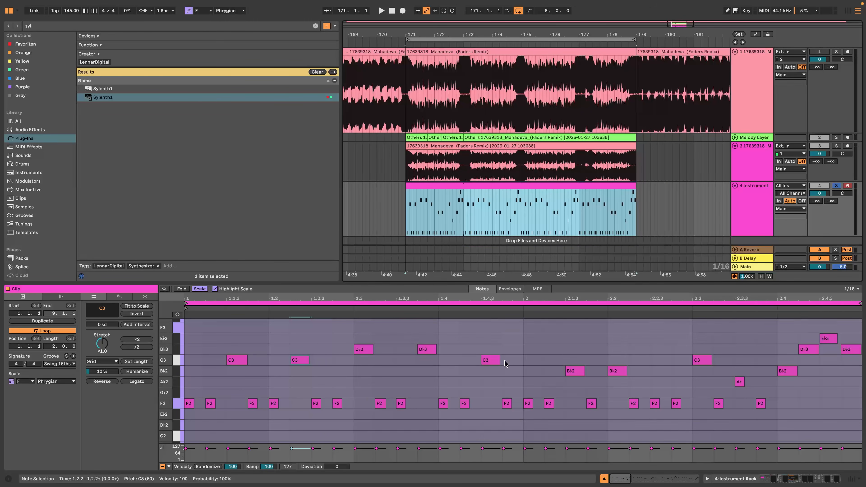
Set the note editor's fixed grid to 1/32 and select the F2 note at 1.3.2
left_click(334, 384)
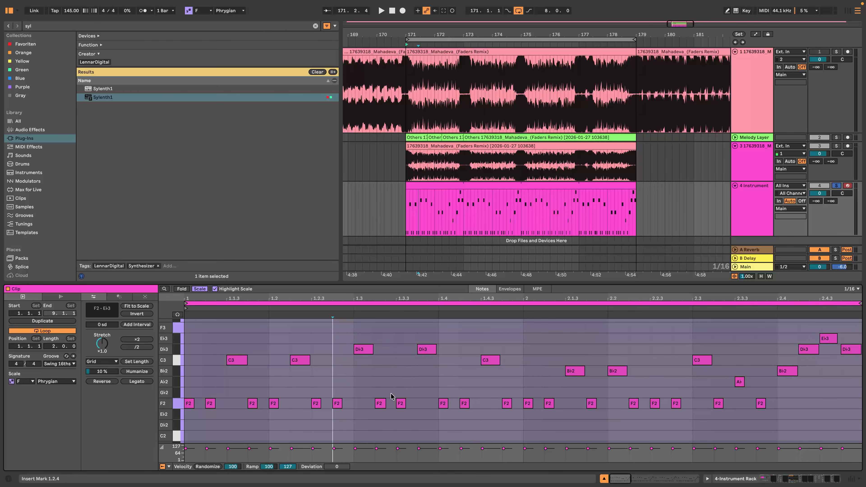
right_click(333, 347)
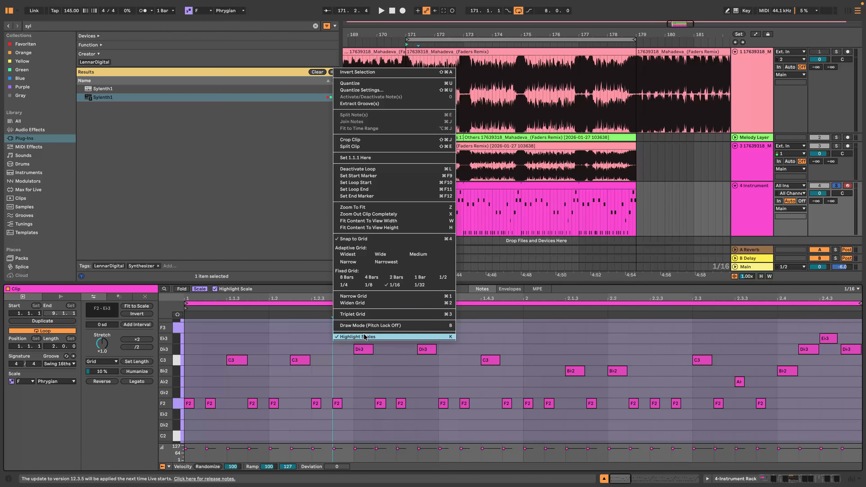
left_click(421, 287)
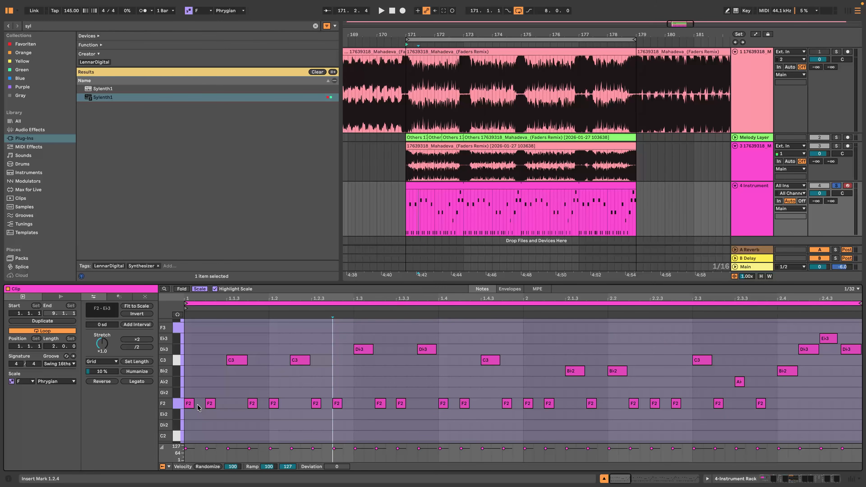
scroll(197, 405, "up", 3)
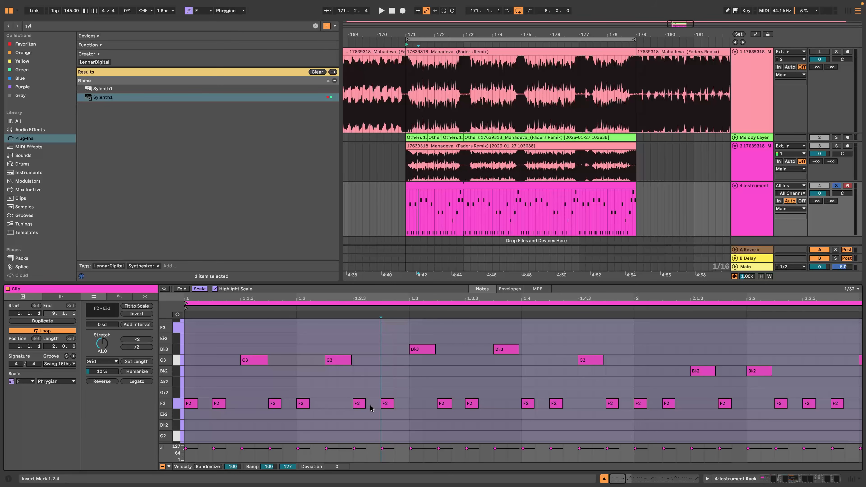
left_click(443, 404)
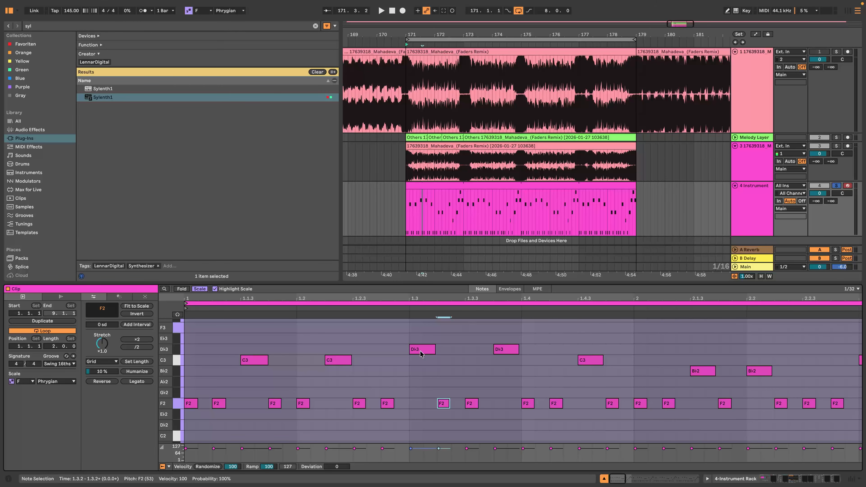
Select all notes in the clip, play it, and try to shorten the notes slightly
key("ctrl+a")
key("space")
mouse_move(198, 403)
left_mouse_down()
mouse_move(210, 403)
mouse_move(193, 402)
left_mouse_up()
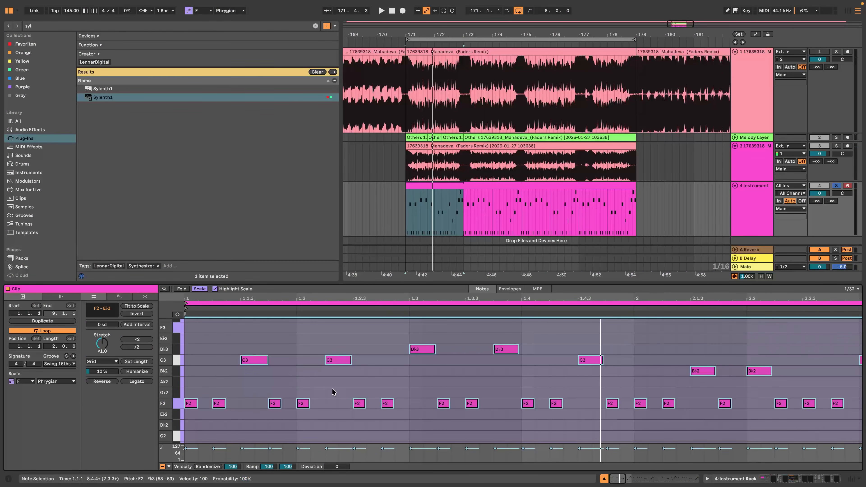
Select the first two C3 notes in bar 1 and set the note editor's fixed grid to 1/16
left_click(250, 384)
left_click_drag(241, 382, 365, 357)
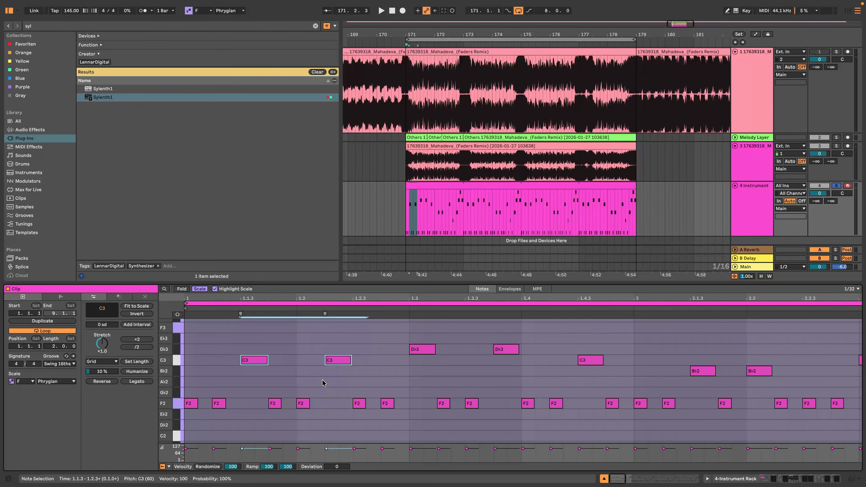
right_click(300, 366)
left_click(362, 307)
left_click(356, 383)
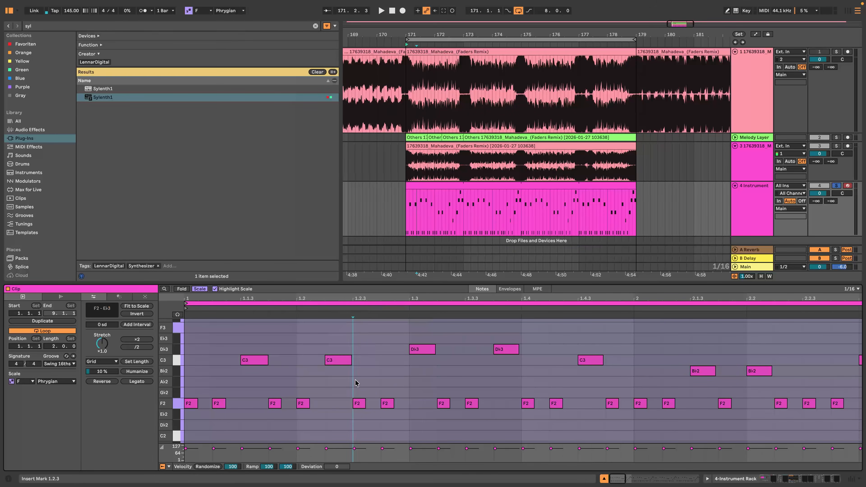
Examine the melody notes across the clip's first two bars, starting with the first two C3 notes, and play the whole clip
left_click_drag(215, 387, 380, 345)
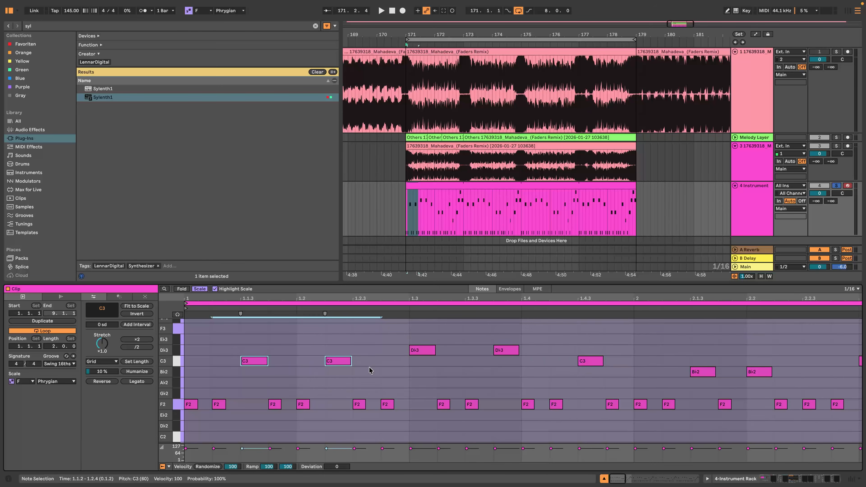
scroll(369, 371, "down", 3)
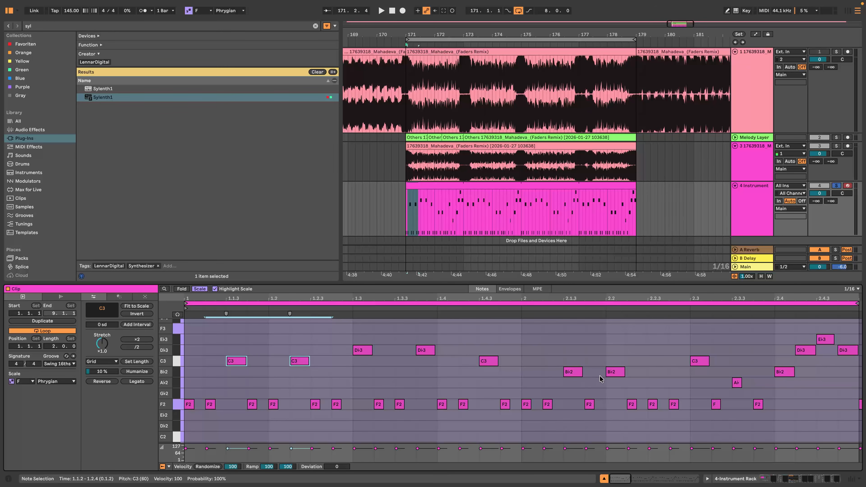
scroll(560, 373, "down", 5)
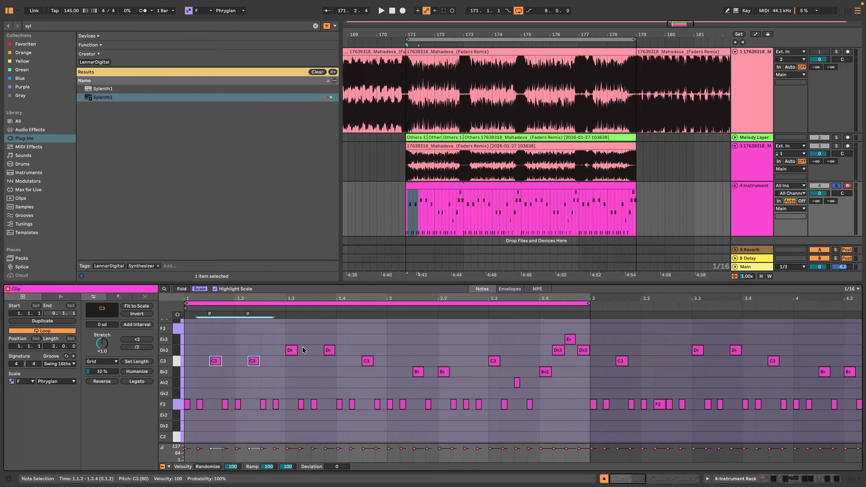
left_click(301, 359)
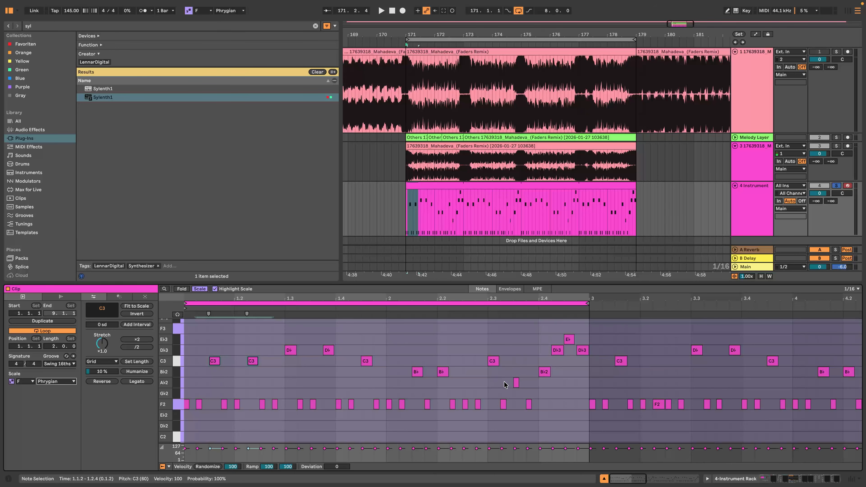
scroll(505, 385, "up", 2)
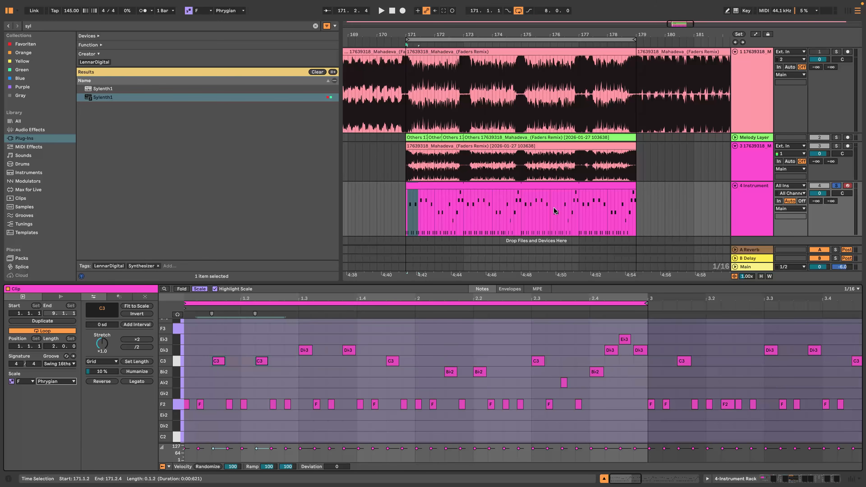
left_click(460, 184)
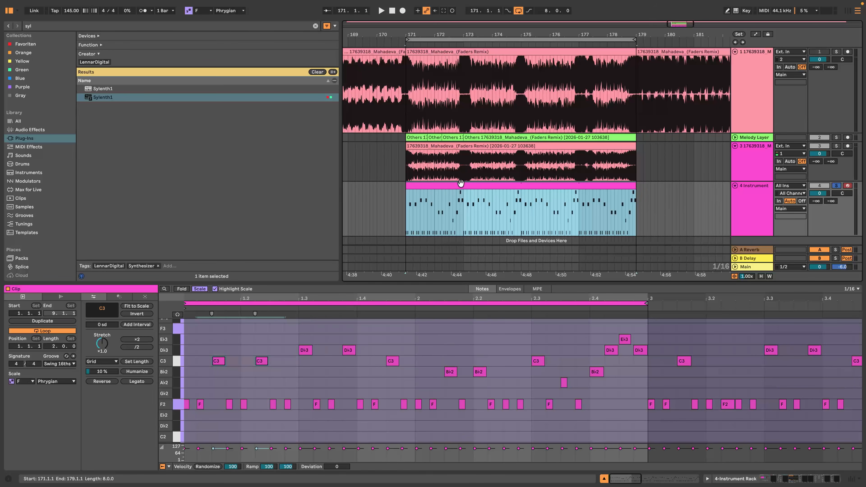
key("space")
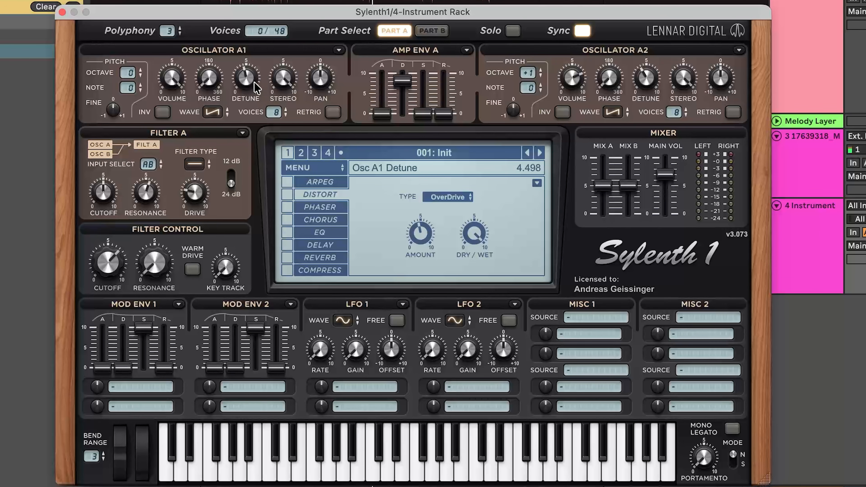
Try Retrigger on oscillators A1 and A2 in Sylenth1 and switch it back off on both
left_click(336, 114)
left_click(732, 111)
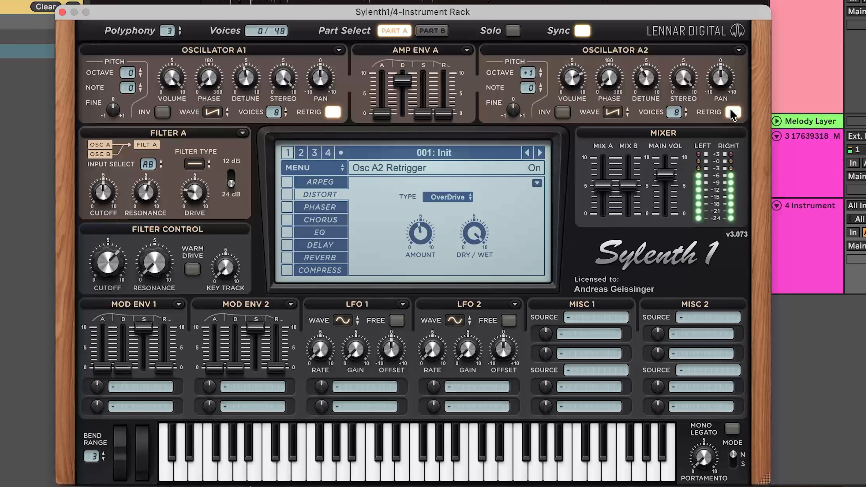
left_click(732, 112)
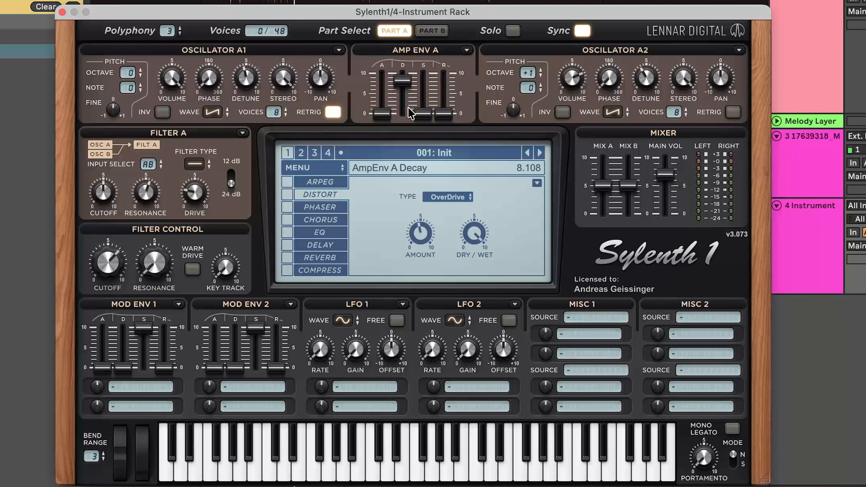
left_click(336, 112)
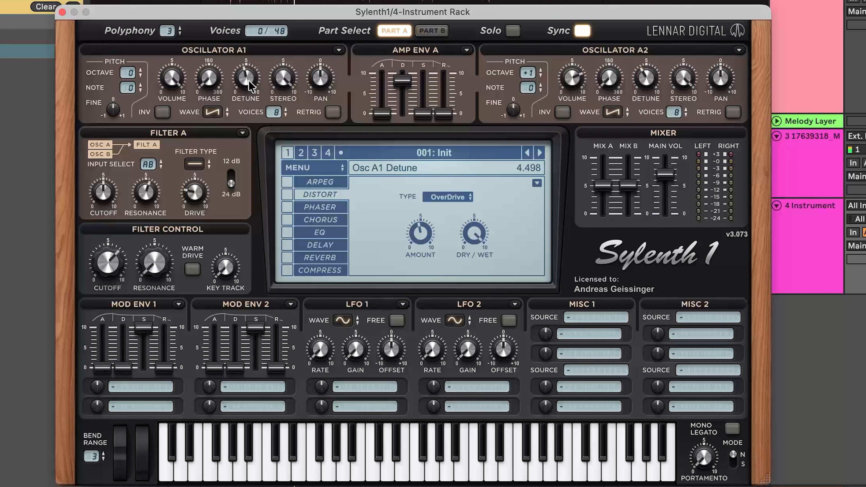
Set Sylenth1's Filter A type to Lowpass and adjust the Filter Control cutoff
left_click(192, 167)
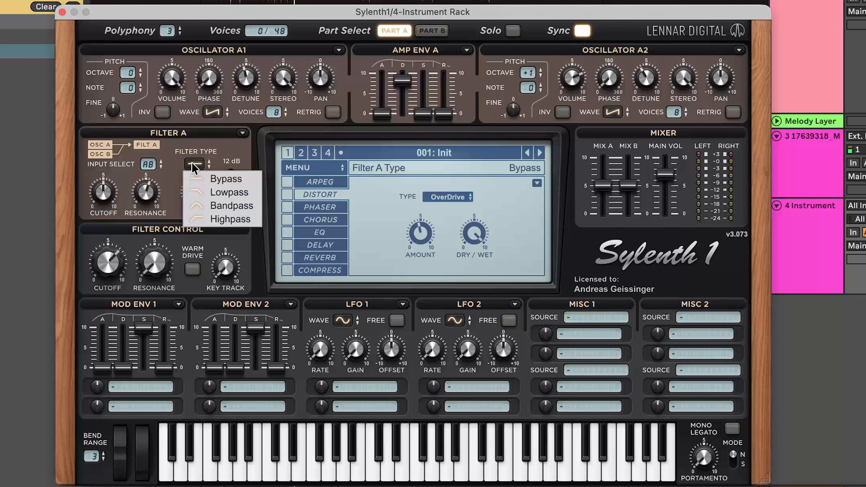
left_click(212, 193)
mouse_move(109, 264)
left_mouse_down()
mouse_move(113, 294)
mouse_move(118, 263)
left_mouse_up()
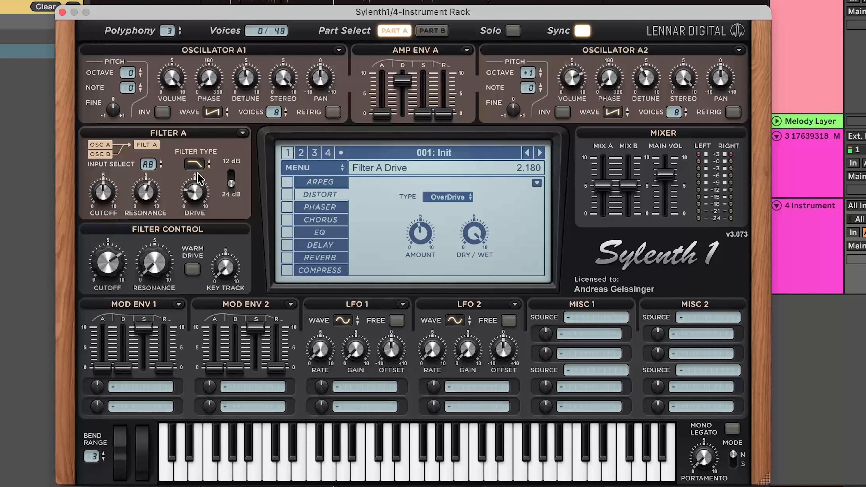
mouse_move(127, 269)
left_mouse_down()
mouse_move(116, 287)
mouse_move(117, 265)
mouse_move(118, 300)
mouse_move(115, 267)
left_mouse_up()
Adjust Sylenth1's filter resonance and the Filter A drive while the clip plays
left_click(197, 199)
left_click_drag(146, 201, 151, 235)
left_click_drag(146, 278, 146, 267)
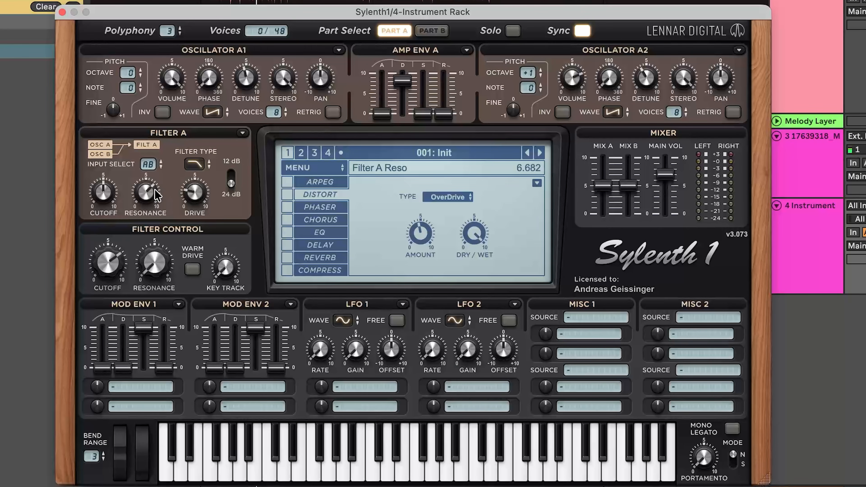
key("space")
left_click_drag(156, 192, 136, 254)
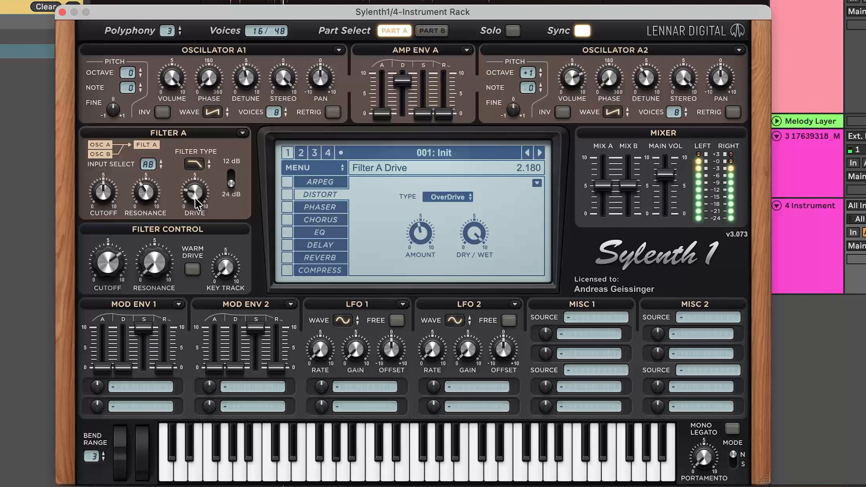
left_click_drag(198, 218, 196, 196)
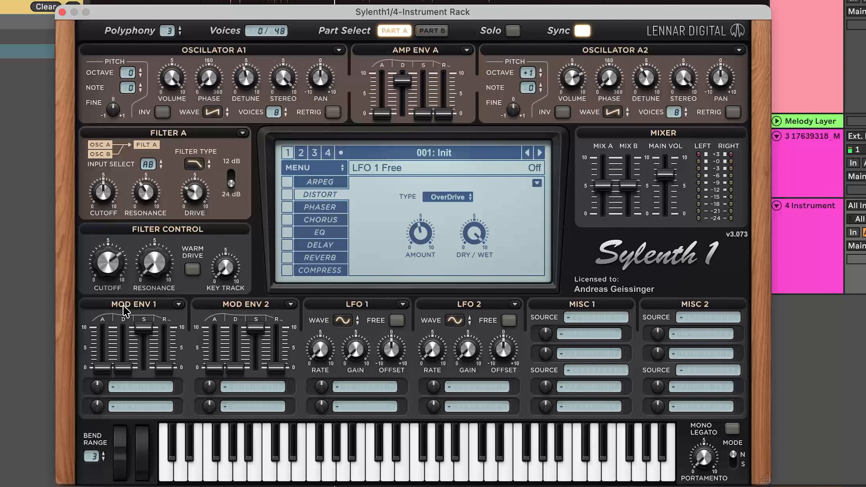
Switch to Serum 2, try the MG Low 18 type on Filter 1, and return to MG Low 12
left_click_drag(107, 14, 143, 1)
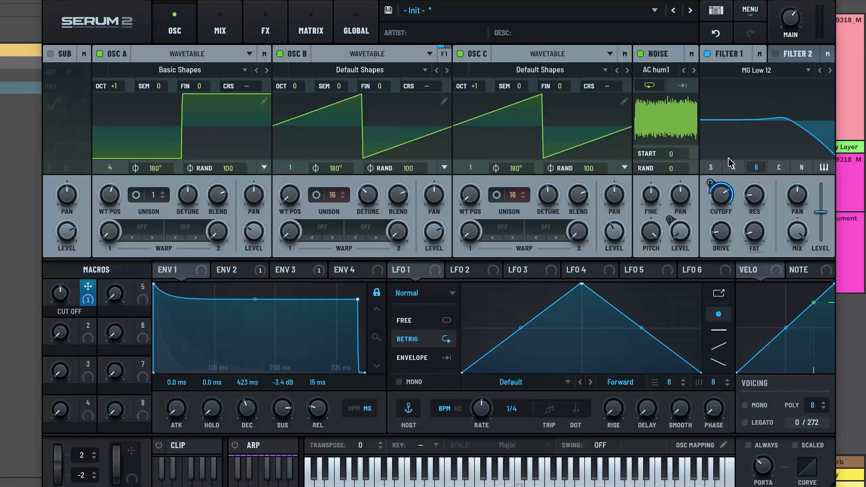
left_click(830, 70)
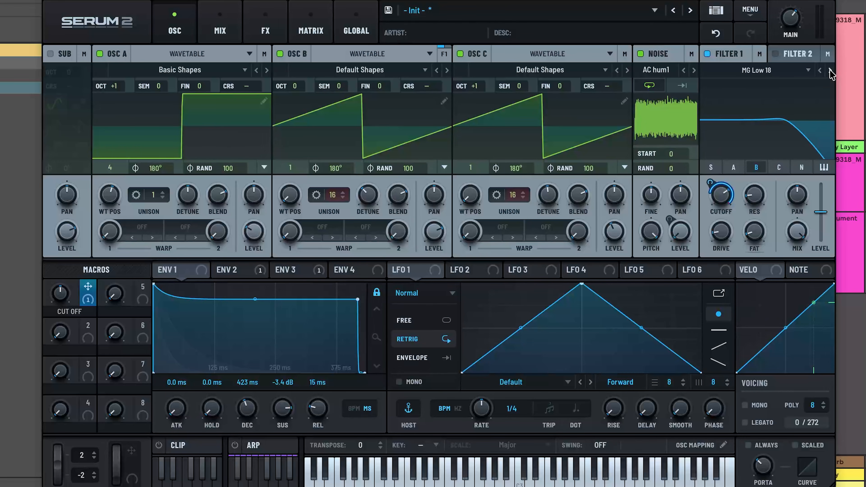
left_click(817, 71)
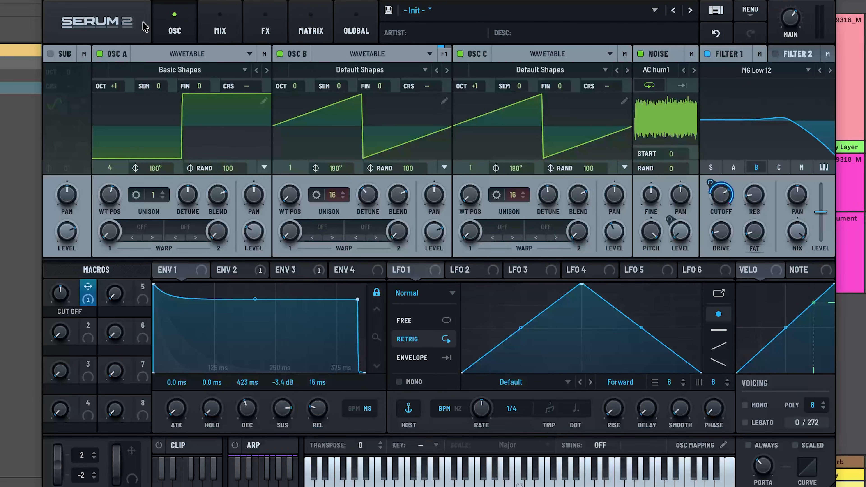
Audition Serum 2's oscillator A by switching it off and on, raising its level to 74%, and lowering it again
left_click(100, 54)
left_click(100, 54)
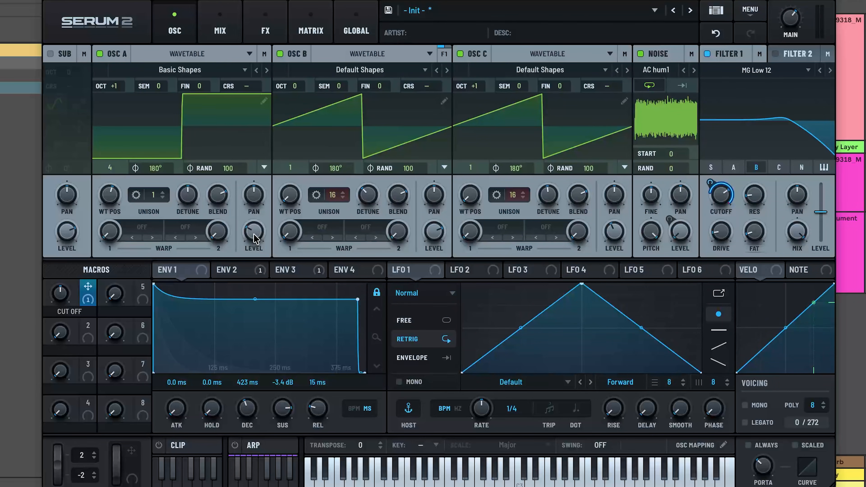
left_click_drag(257, 239, 258, 195)
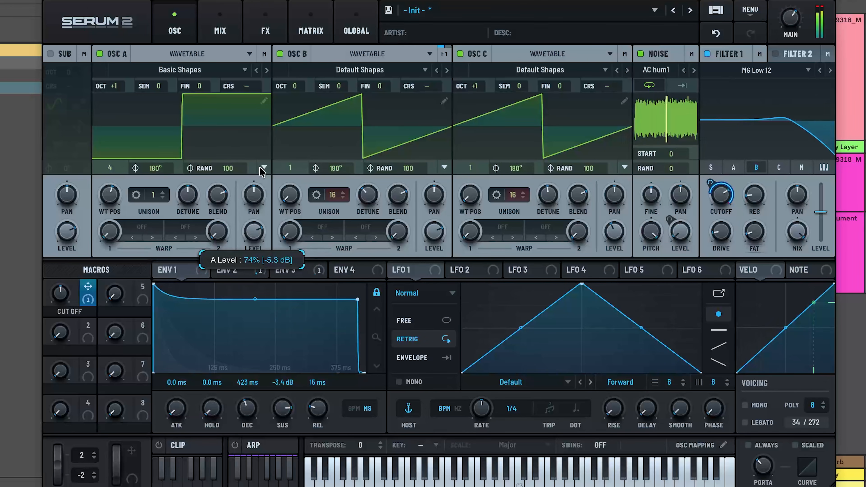
left_click_drag(260, 167, 255, 229)
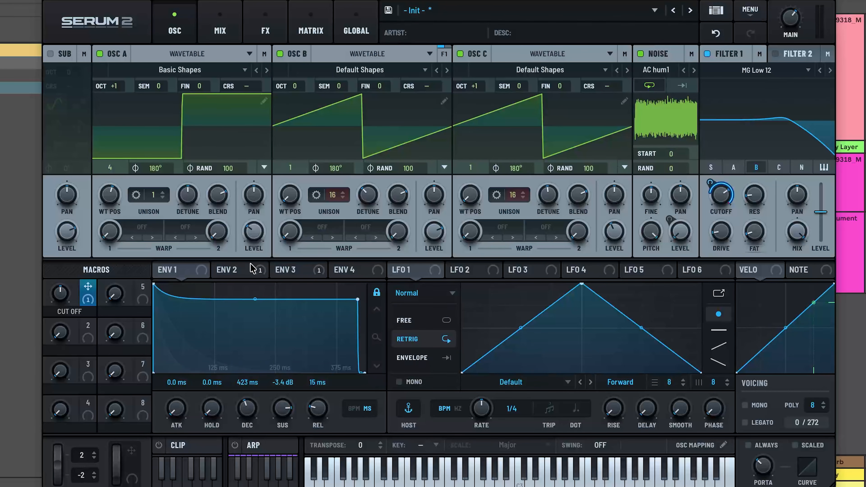
Inspect envelope 2, compare the sound with the noise oscillator off and on, and open envelope 3
left_click(244, 269)
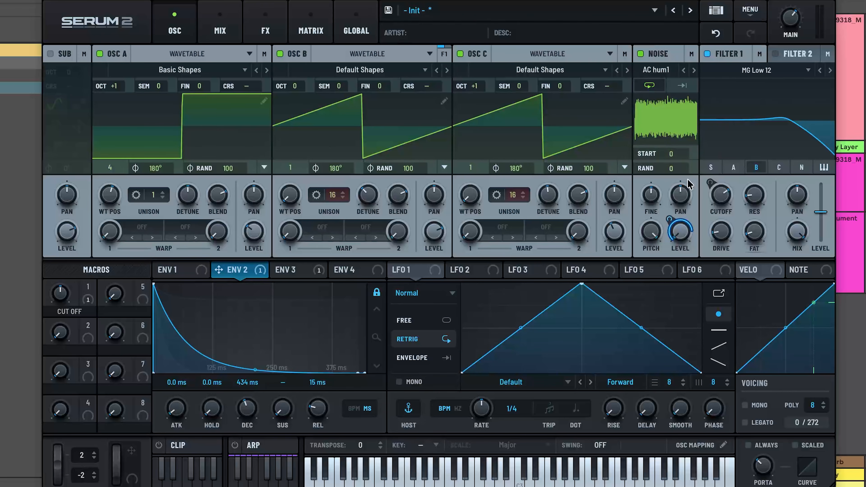
left_click(641, 54)
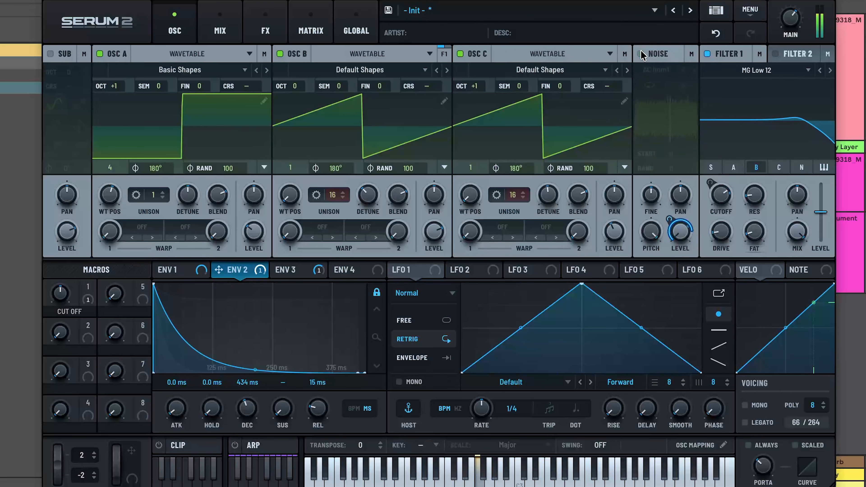
left_click(641, 54)
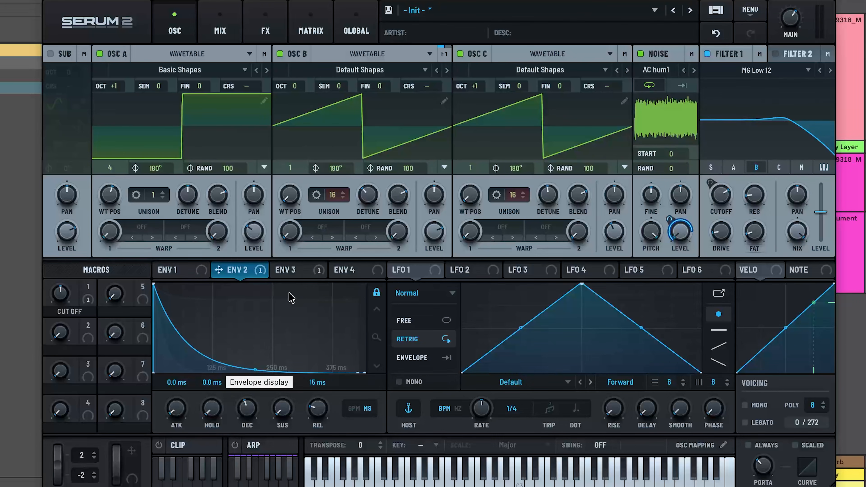
left_click(296, 274)
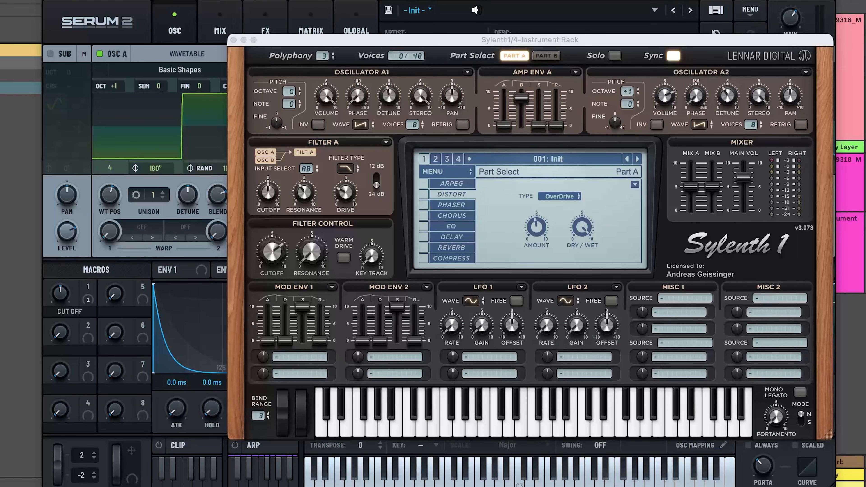
Route Sylenth1's Mod Env 1 to Cutoff A and B, pull its sustain down to zero, and give it a short decay
left_click_drag(385, 45, 331, 21)
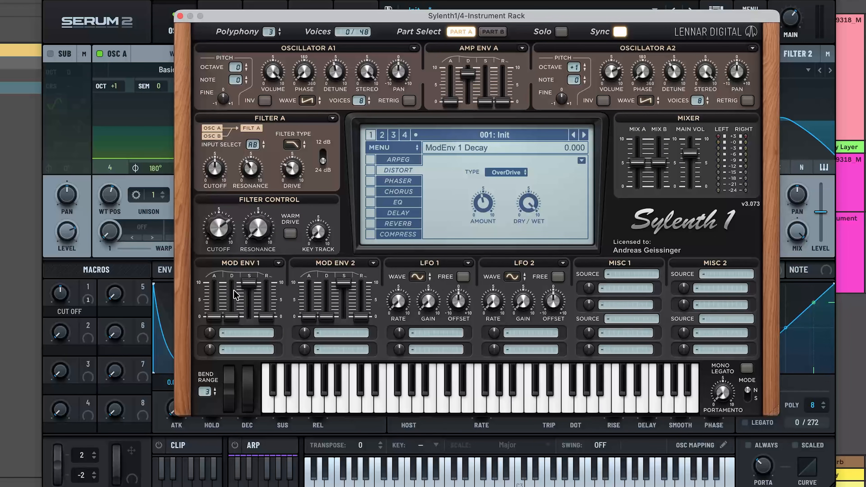
left_click(238, 334)
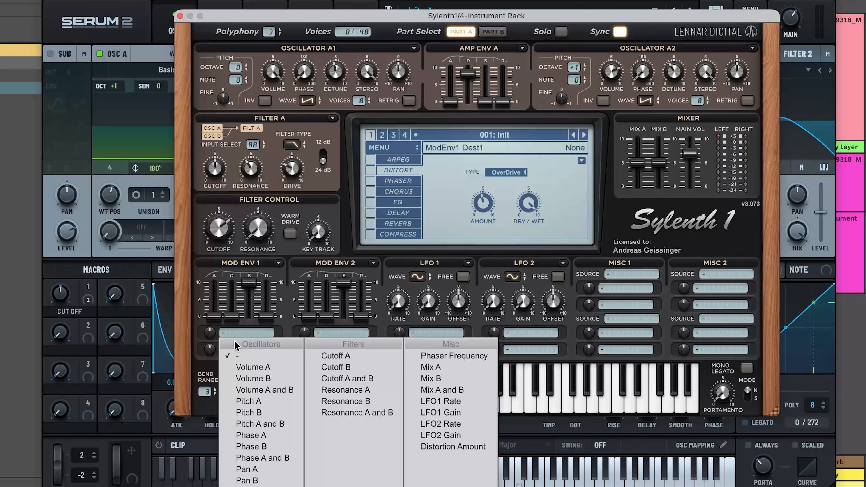
left_click(366, 378)
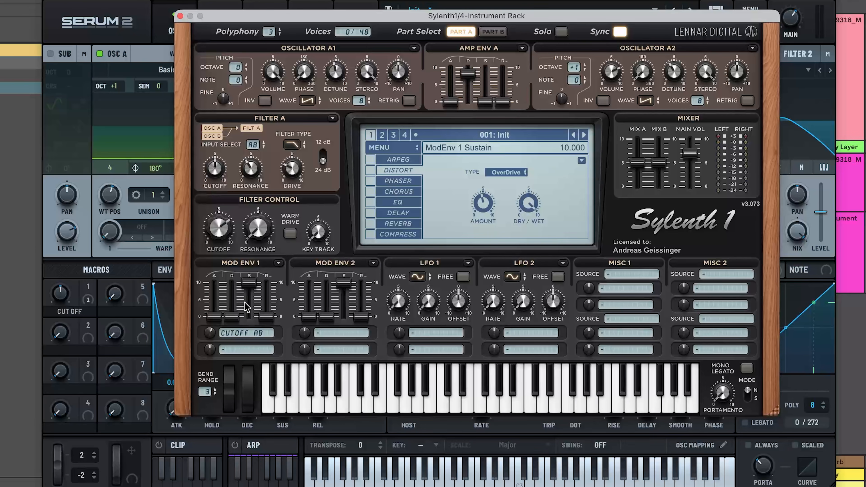
left_click_drag(249, 284, 233, 260)
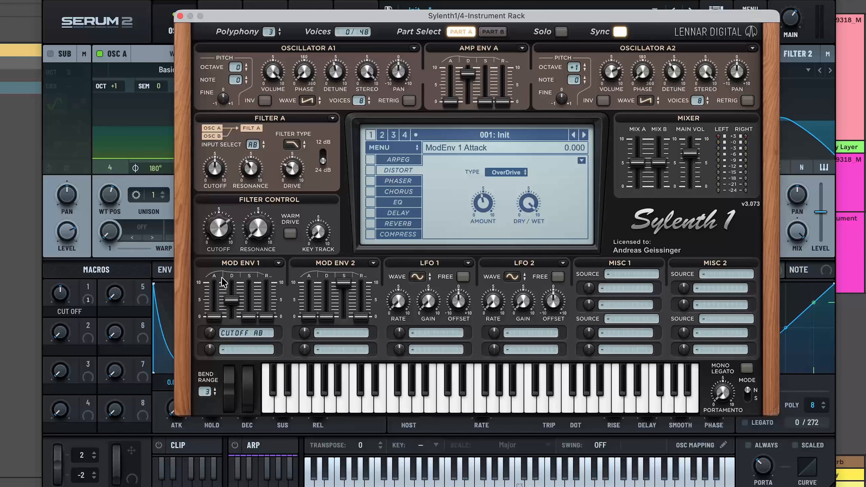
left_click_drag(229, 293, 235, 322)
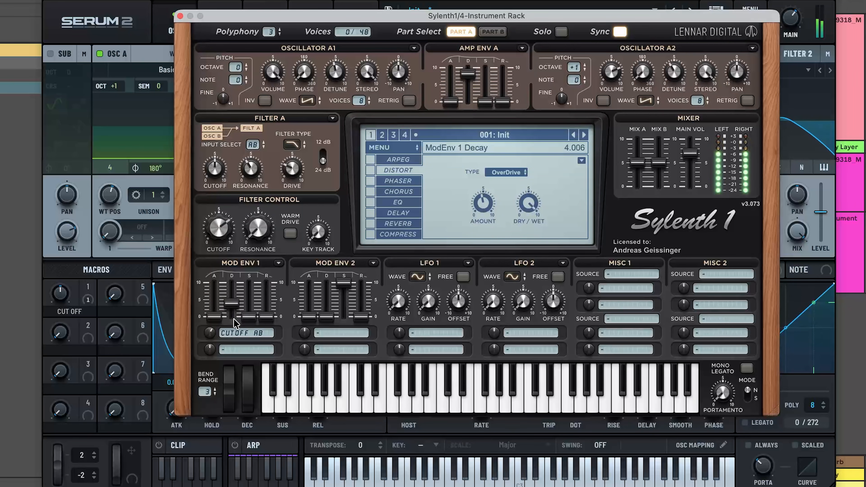
left_click_drag(231, 303, 224, 328)
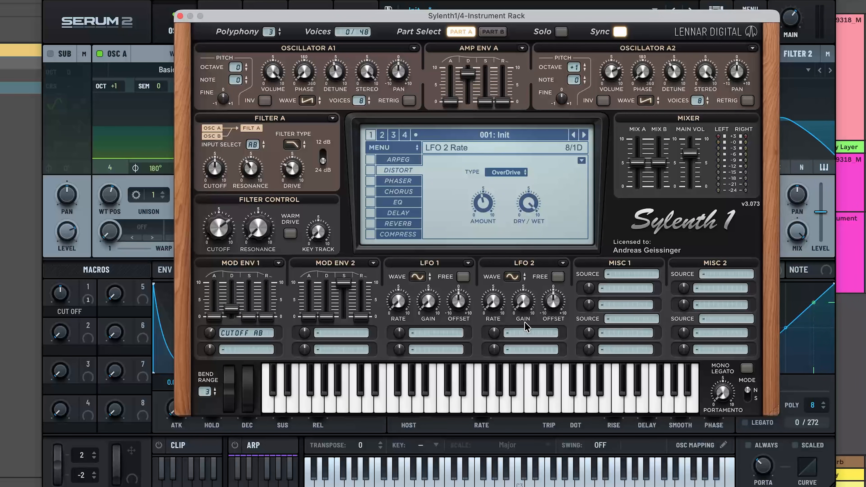
Inspect Sylenth1's Part B settings and return to Part A
left_click(494, 32)
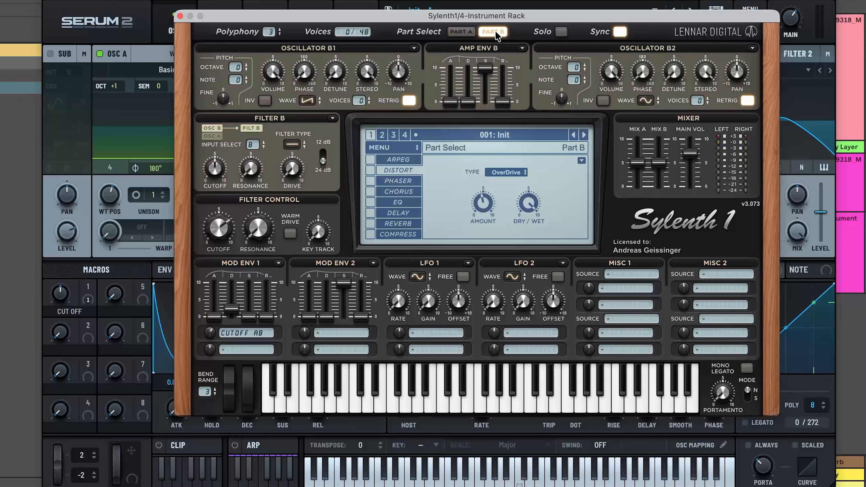
left_click(459, 33)
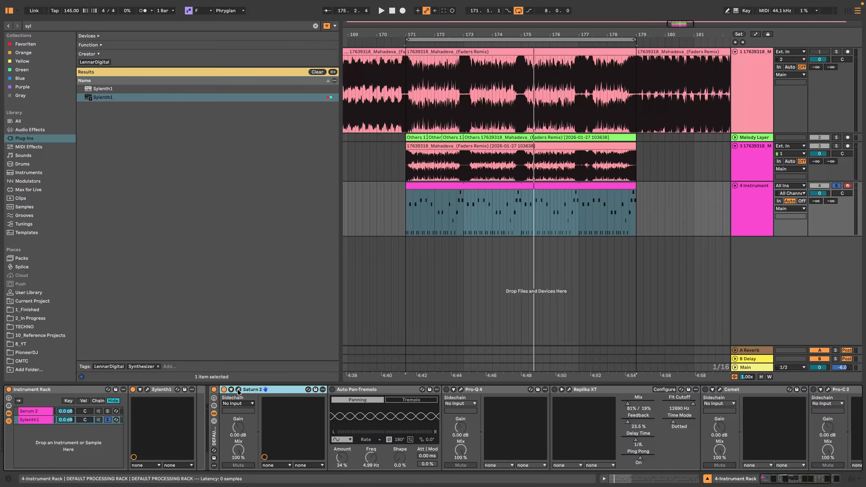
Open Saturn 2 and play the clip to hear its Warm Tape saturation on the lead
left_click(239, 390)
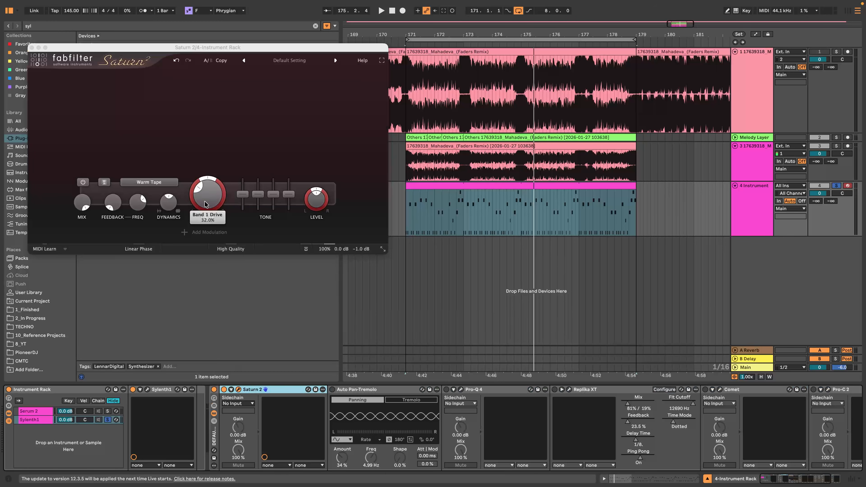
key("space")
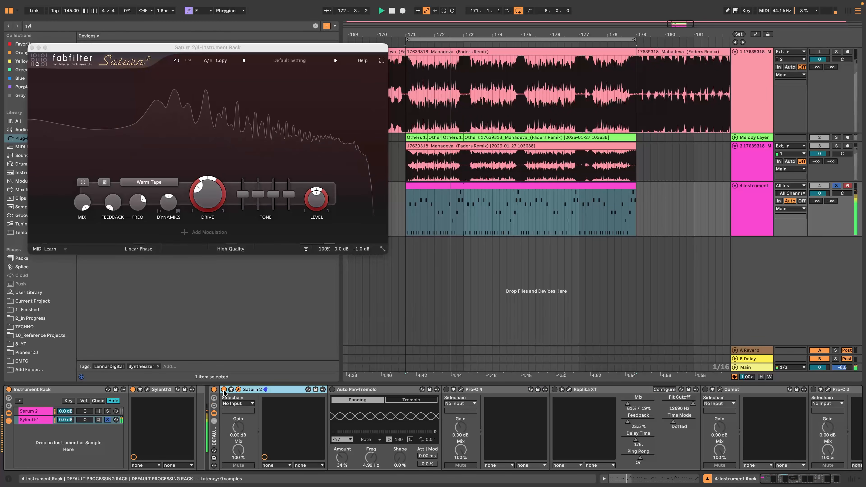
key("space")
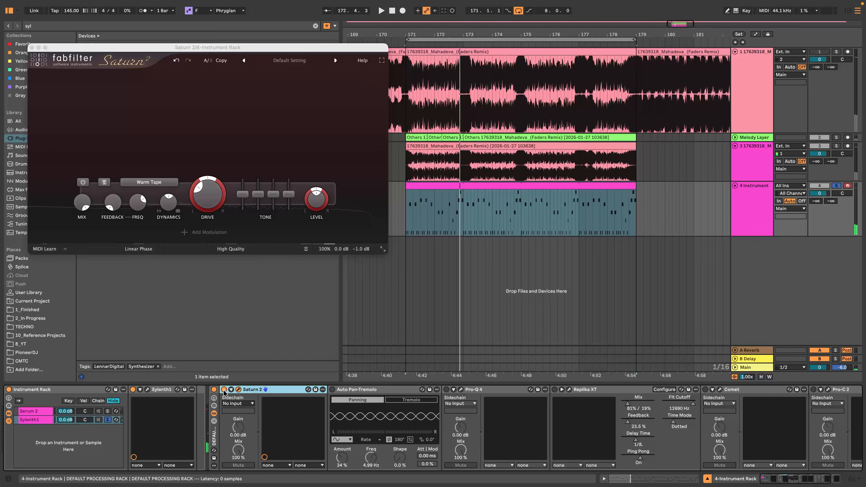
Move Auto Pan-Tremolo behind Pro-Q 4, enable and open Pro-Q 4, and close the Saturn 2 window
left_click_drag(366, 390, 556, 392)
left_click(333, 390)
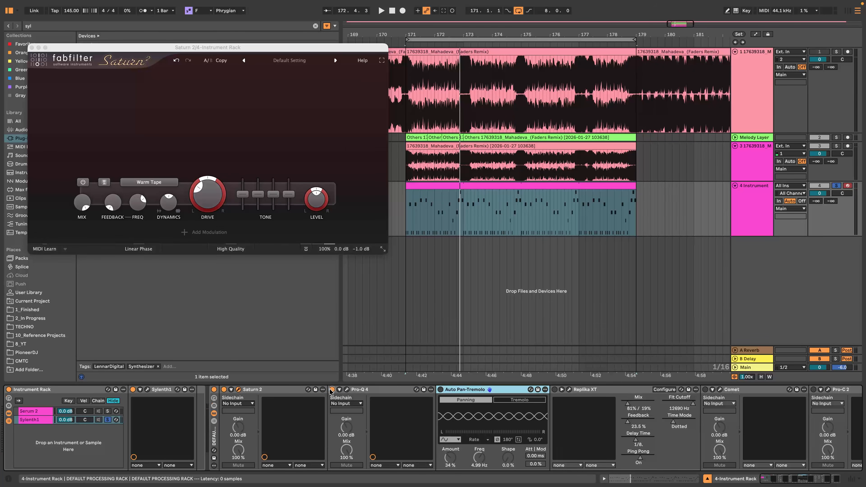
left_click(346, 389)
left_click_drag(682, 202, 495, 99)
left_click(32, 48)
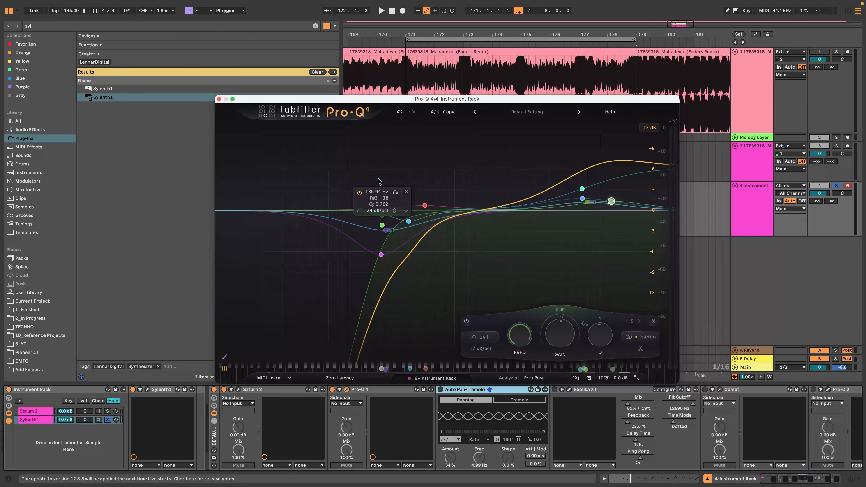
Audition Pro-Q 4 with its gain scale lowered to 9.8% and raised to 72%, settle on 84%, and close it
key("space")
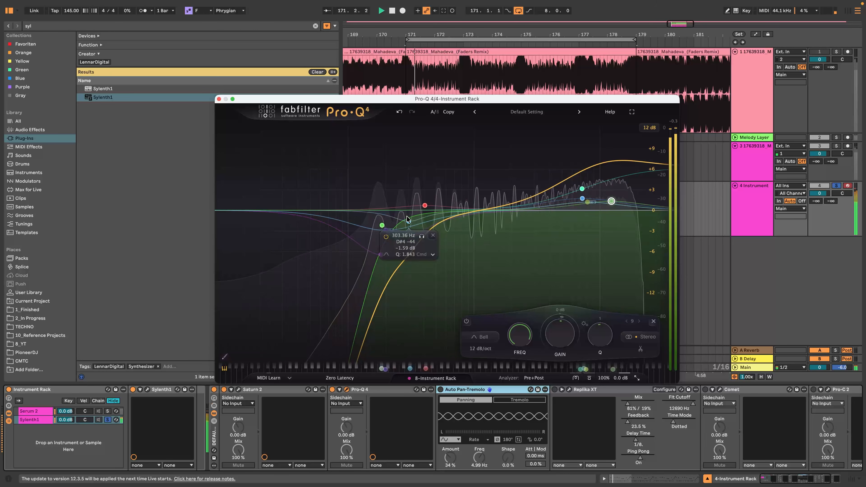
left_click_drag(609, 380, 607, 432)
key("space")
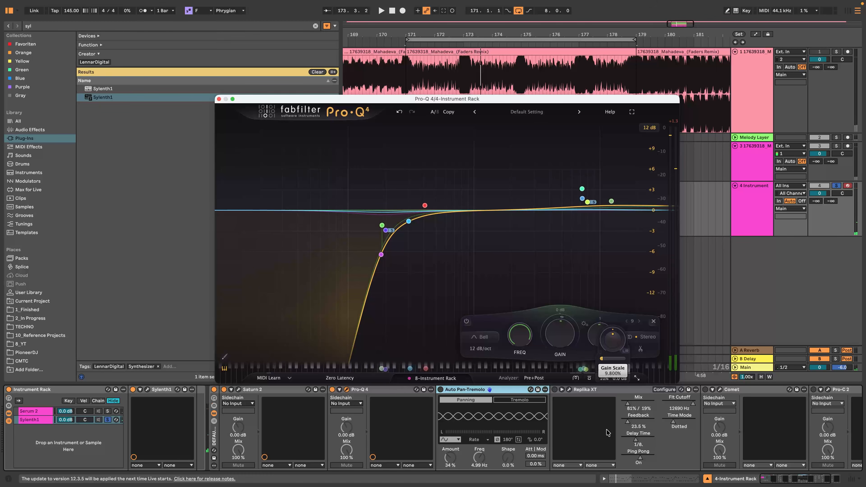
left_click_drag(607, 432, 611, 391)
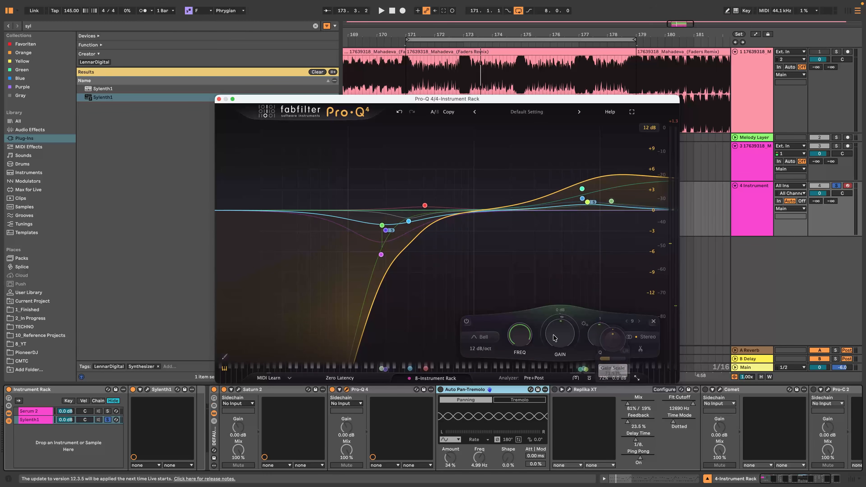
mouse_move(393, 230)
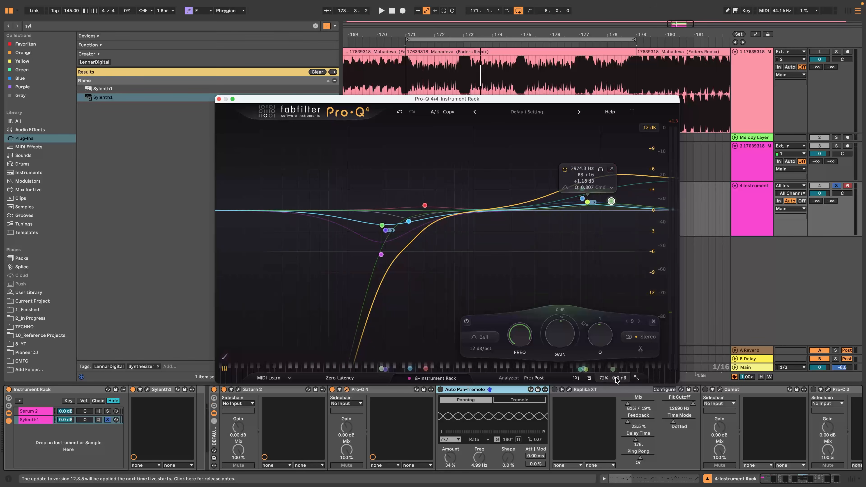
mouse_move(604, 382)
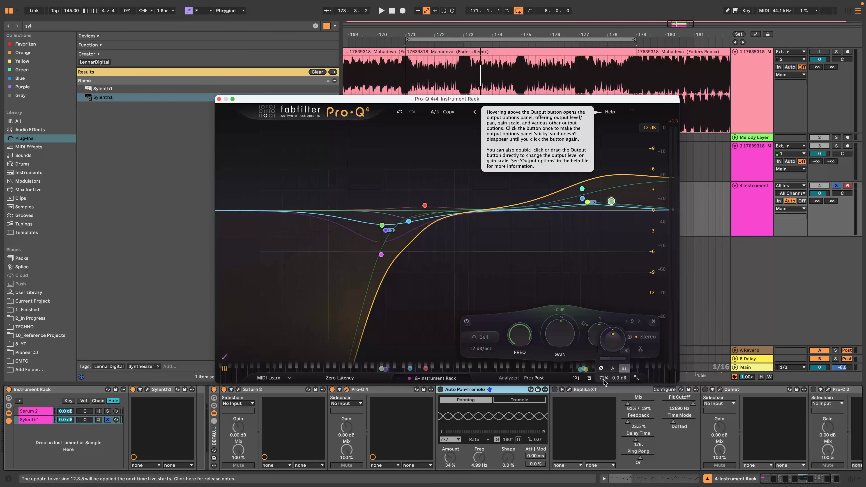
key("space")
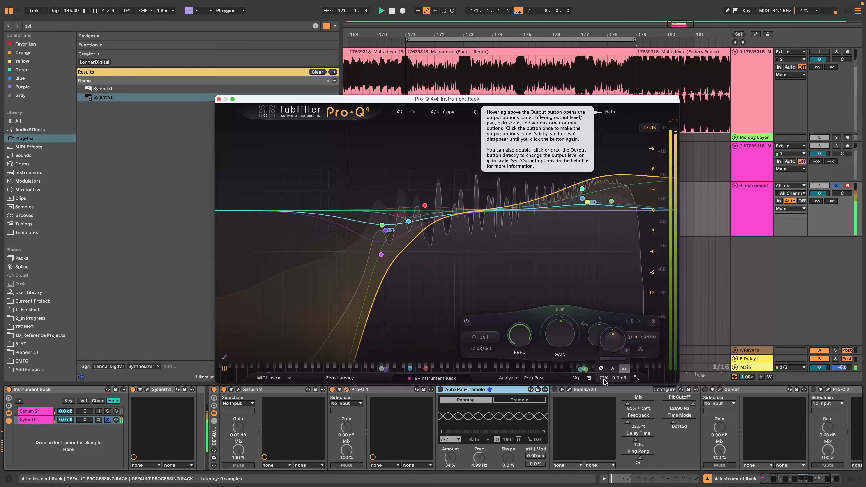
left_click_drag(604, 383, 621, 359)
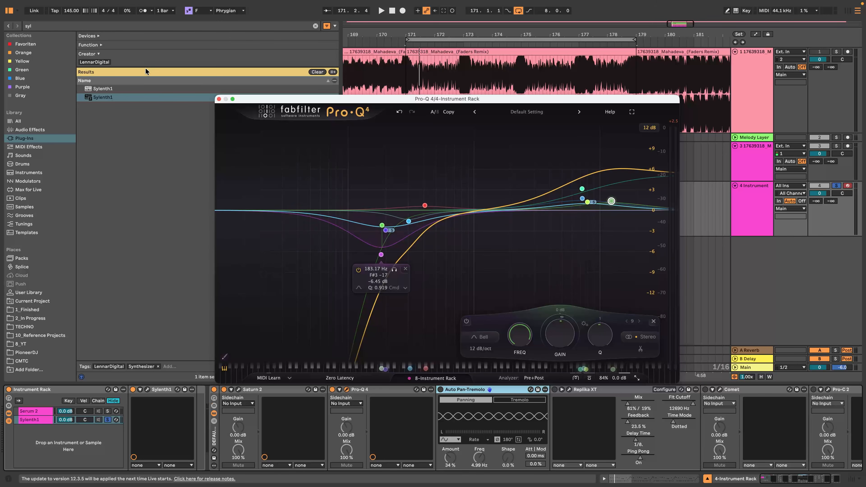
left_click(218, 99)
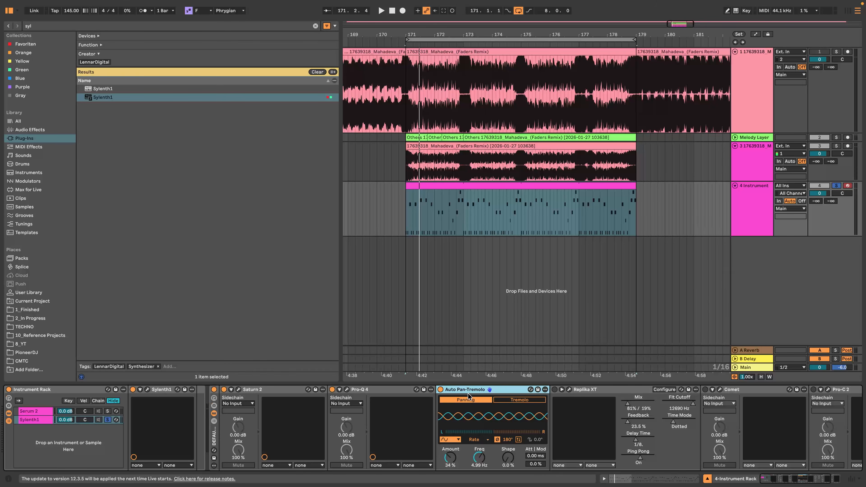
Try Auto Pan-Tremolo's Synced mode during playback, return it to Rate, and set the frequency to 6.76 Hz
key("space")
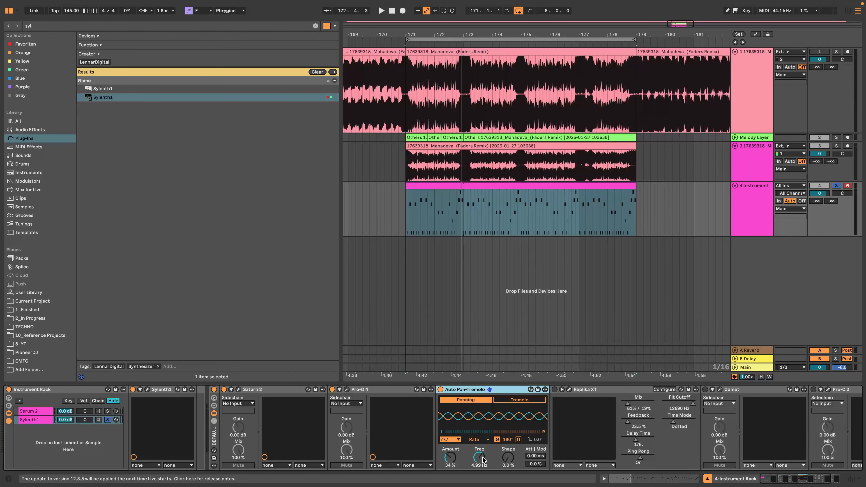
left_click(479, 440)
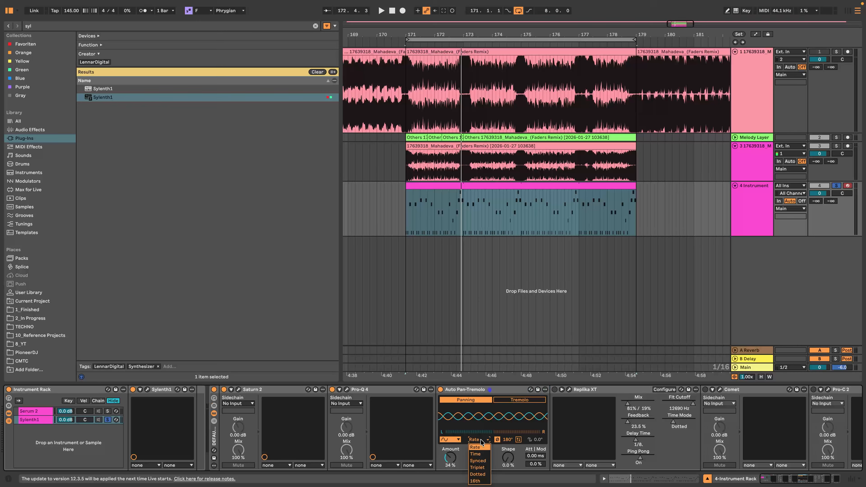
left_click(479, 461)
key("space")
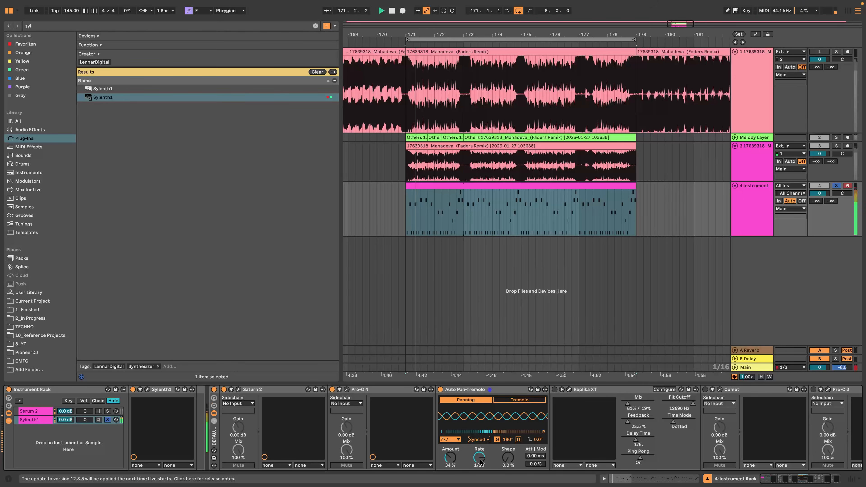
left_click(479, 440)
left_click(483, 446)
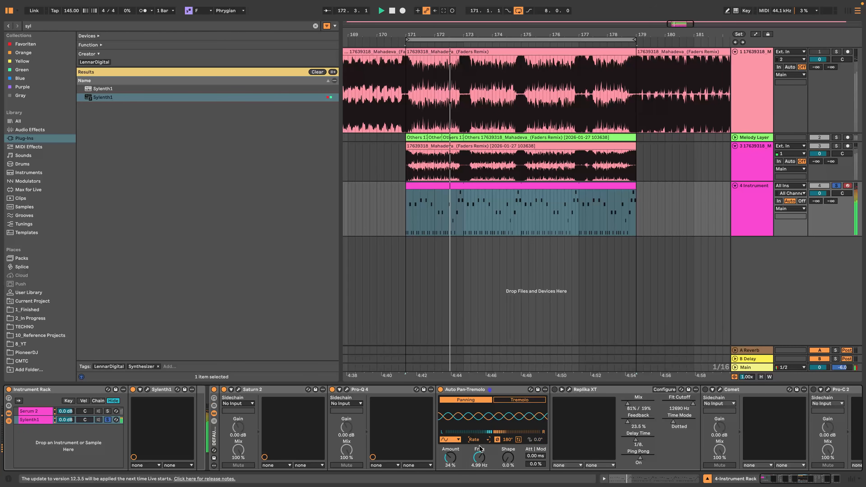
left_click_drag(480, 457, 480, 452)
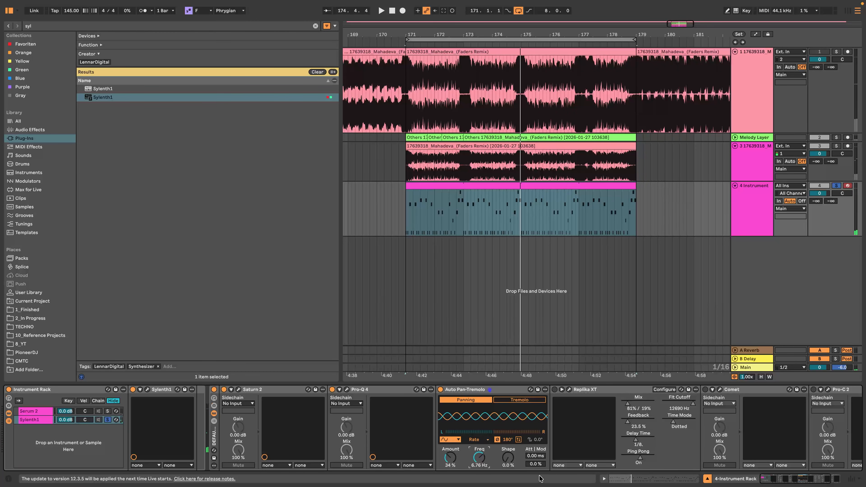
Open the Replika XT delay and enable it while the clip plays to compare the lead without and with it
left_click(569, 390)
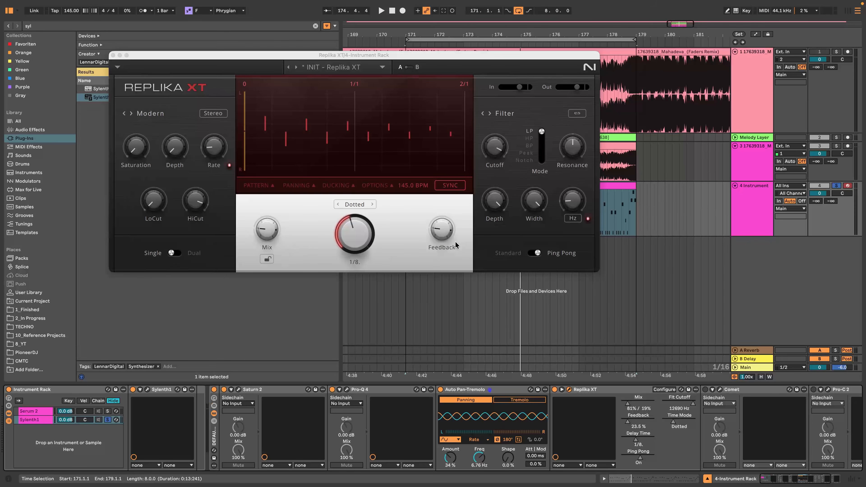
key("space")
key("space")
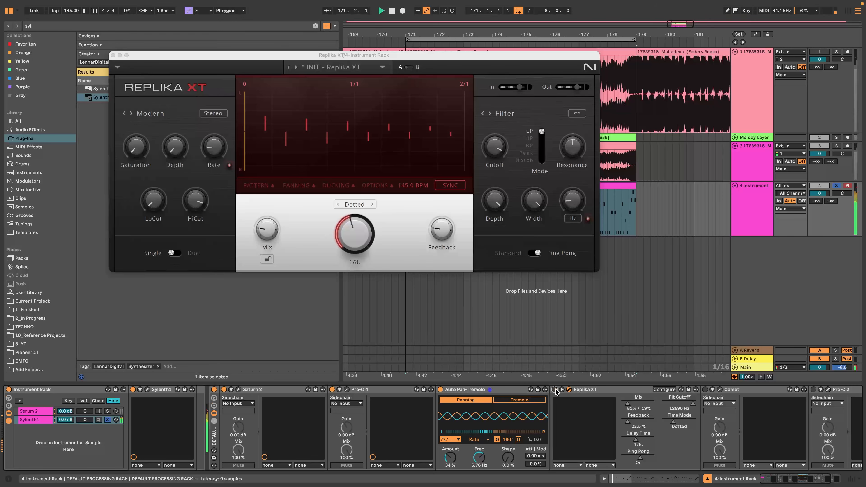
left_click(554, 389)
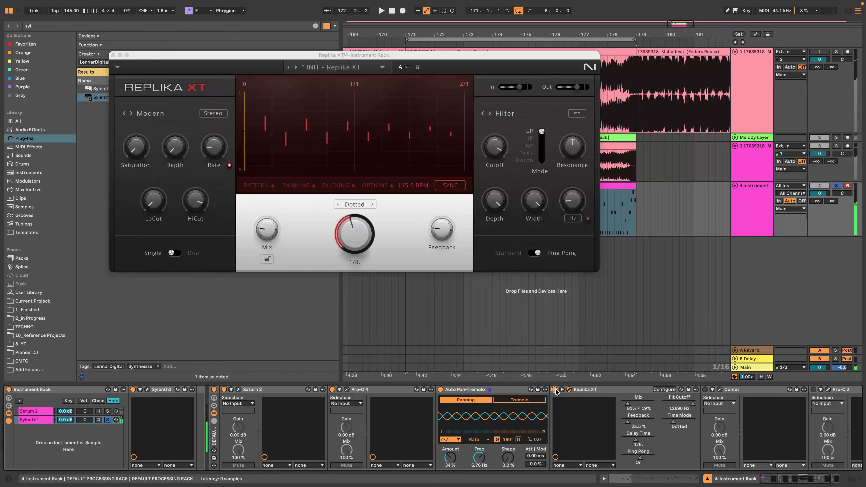
Audition Replika XT's feedback at 93%, bring it back to 23.5%, and close the delay window
left_click_drag(432, 234, 432, 195)
key("space")
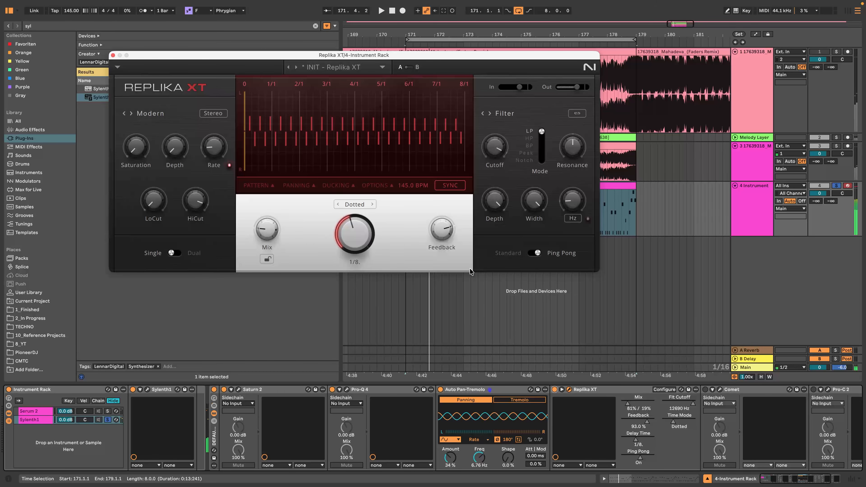
left_click_drag(457, 224, 460, 258)
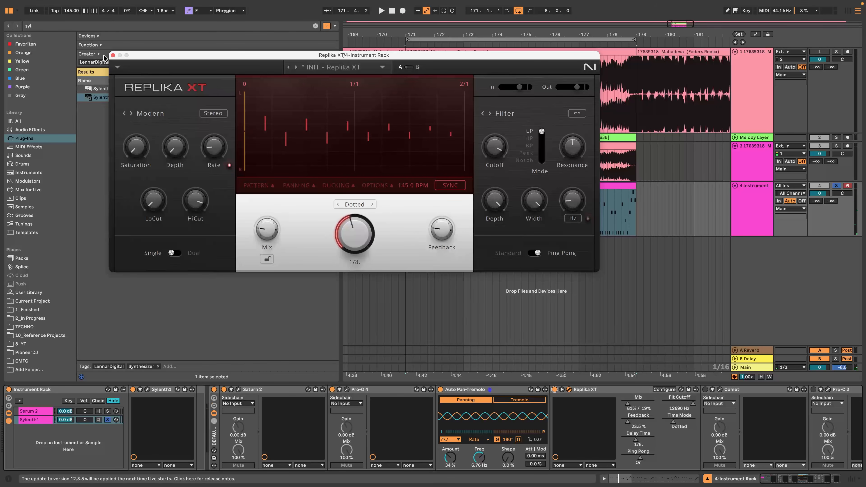
left_click(113, 55)
Open the Comet reverb, audition its size at 100, set the size to 31.05, and reduce the dry/wet mix to 9.34
scroll(610, 406, "right", 3)
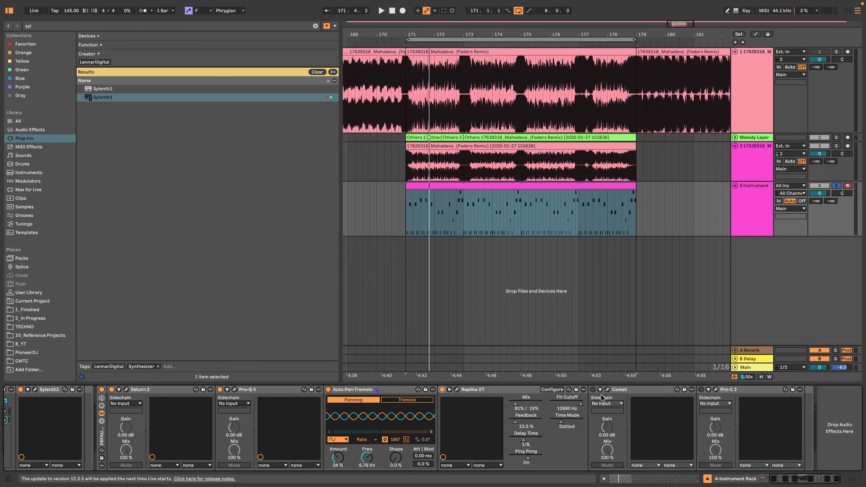
left_click(607, 390)
key("space")
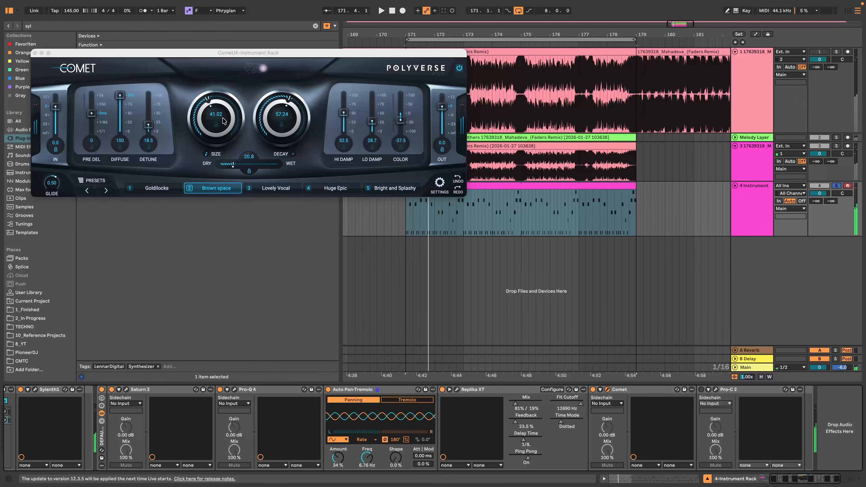
left_click_drag(223, 120, 222, 171)
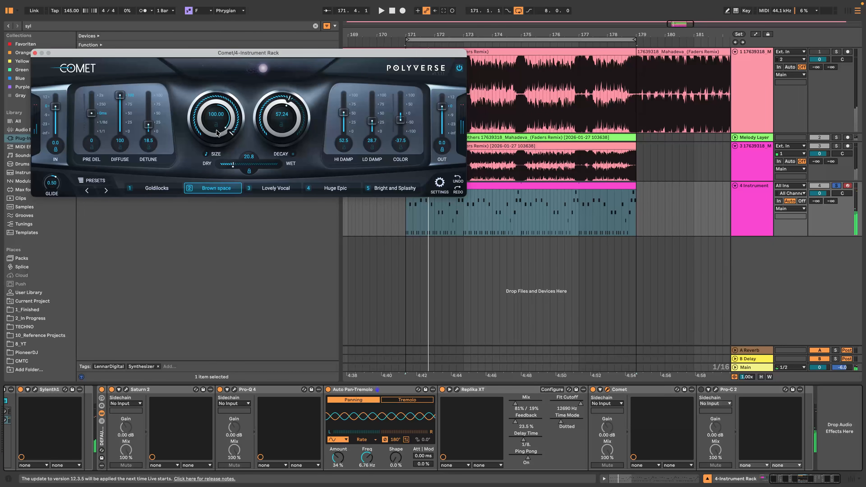
left_click(224, 164)
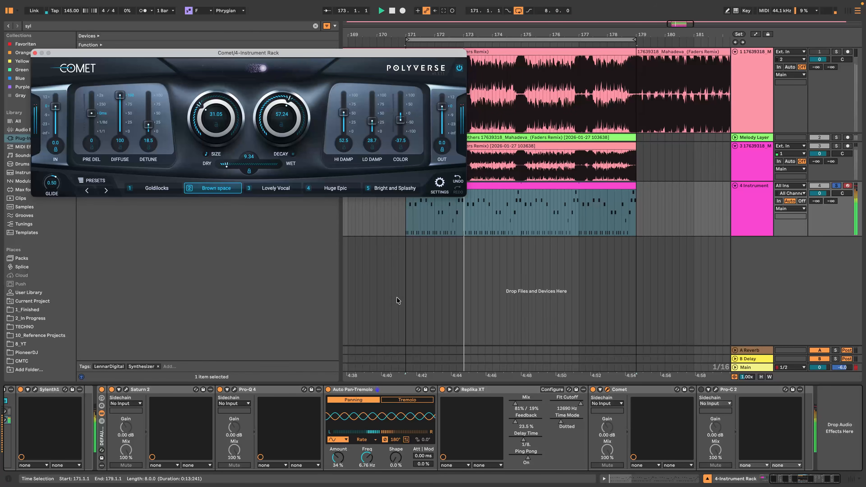
Close Comet, open the Pro-C 2 compressor, and play the clip to review its attack, release, ratio, and knee settings
left_click(35, 53)
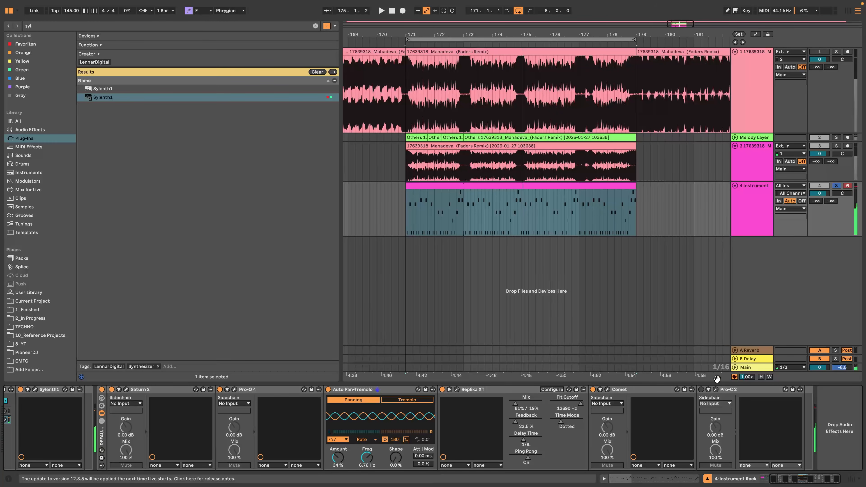
left_click(716, 390)
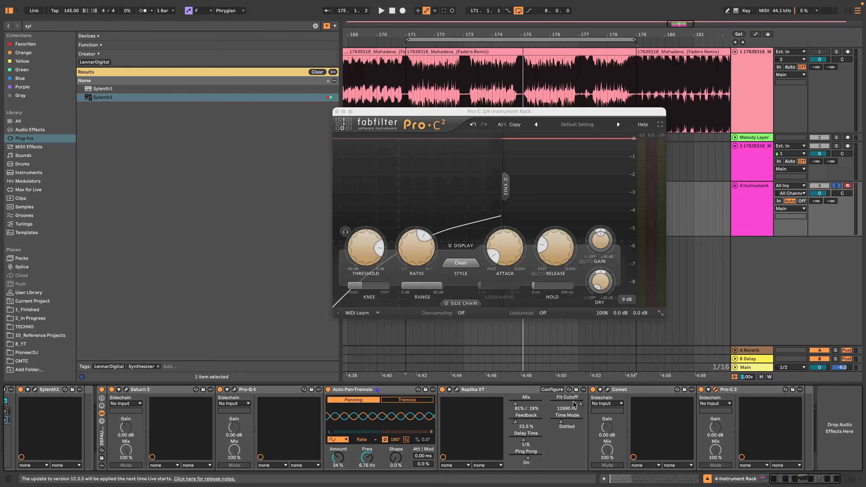
key("space")
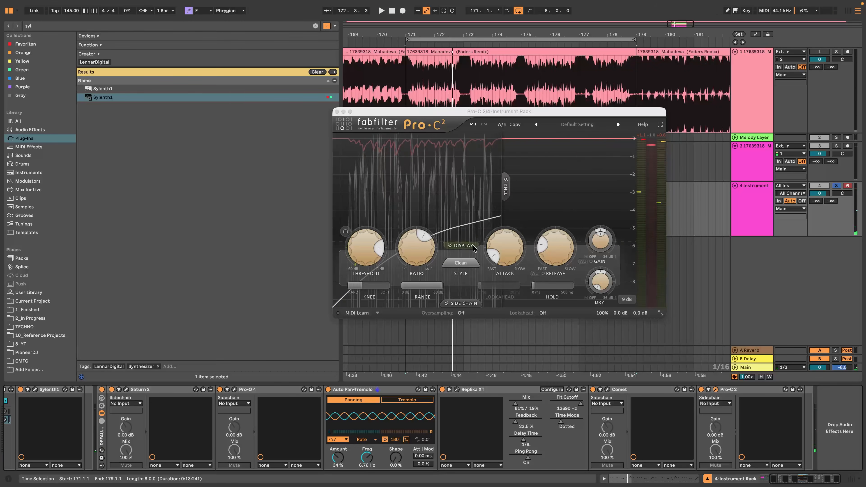
mouse_move(504, 250)
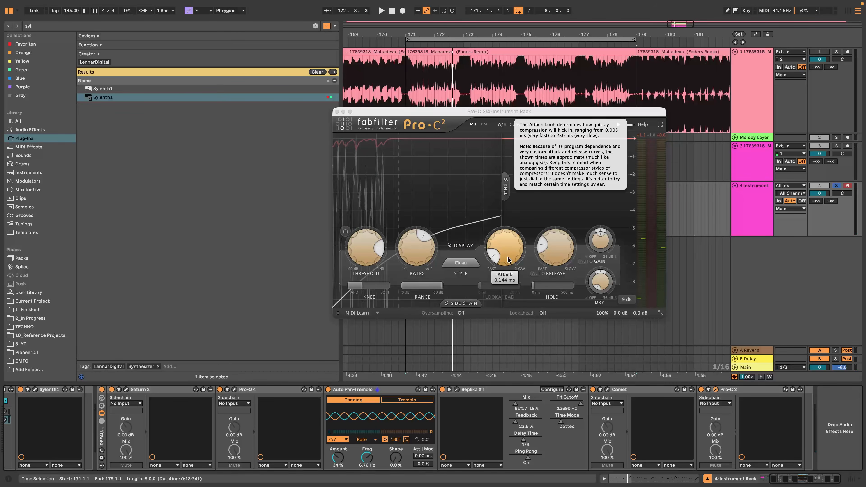
mouse_move(568, 252)
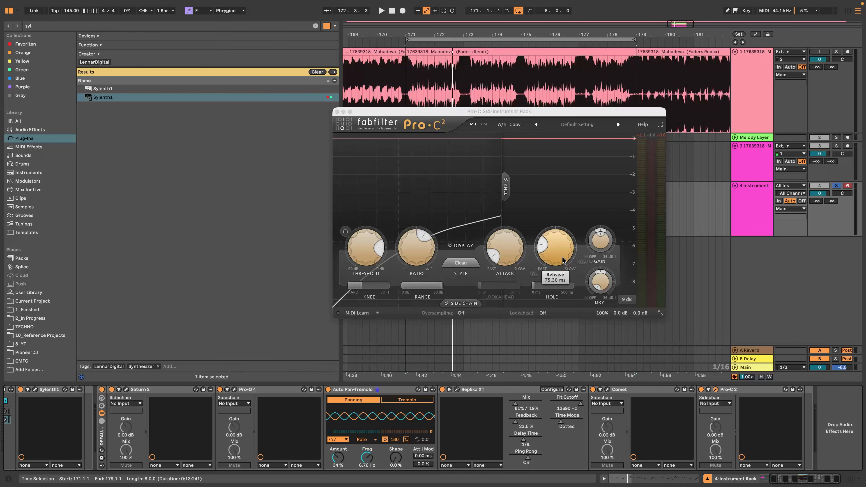
mouse_move(416, 248)
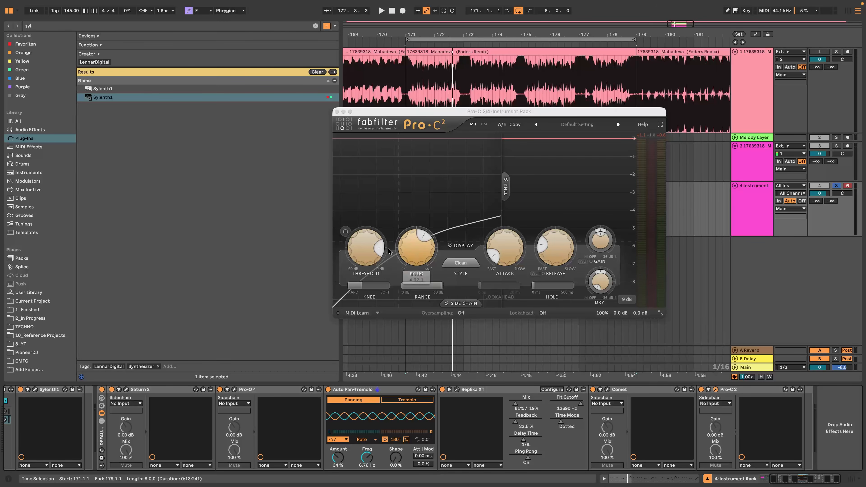
mouse_move(360, 287)
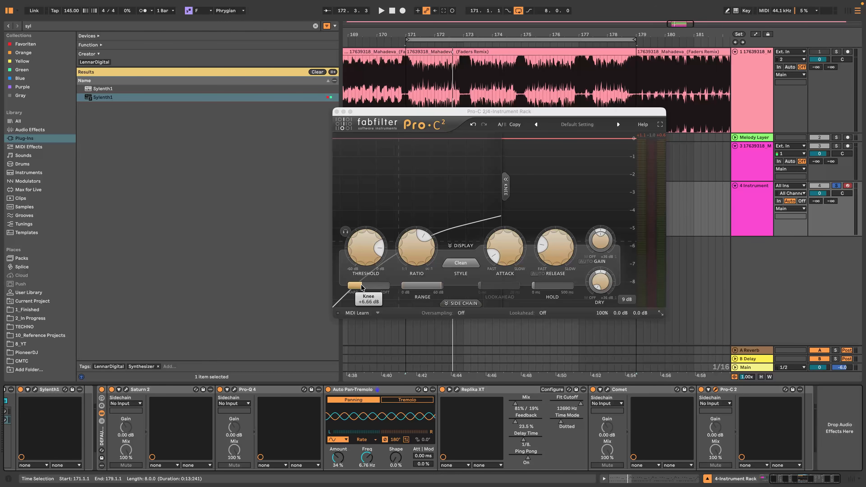
Try placing Pro-C 2 ahead of Replika XT in the rack during playback, and undo the move
key("space")
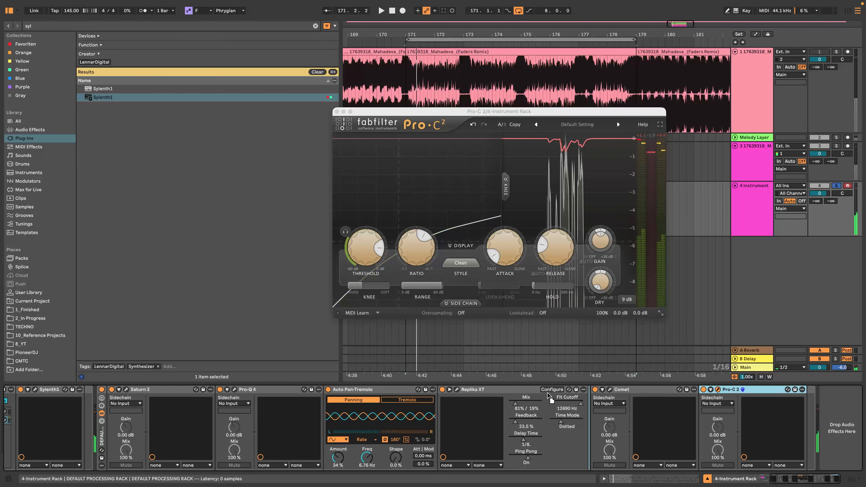
left_click_drag(547, 395, 492, 393)
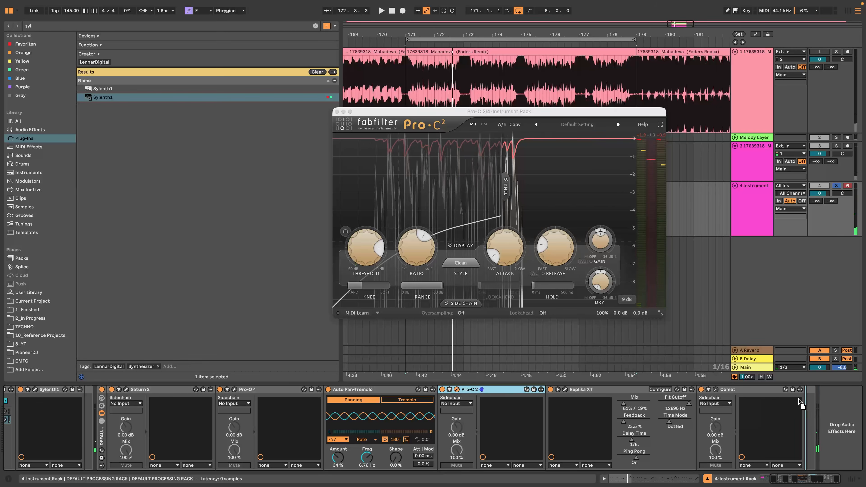
key("super+z")
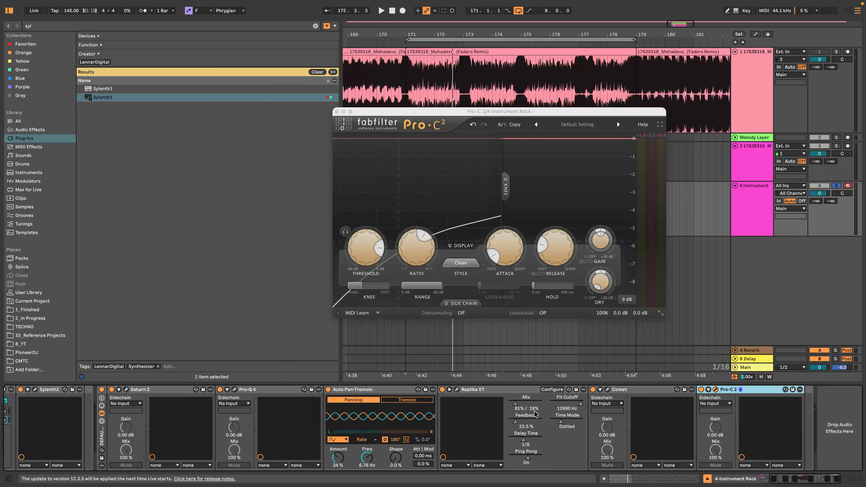
Close the Pro-C 2 window and switch the whole processing rack off and on during playback to compare the dry and processed lead
key("space")
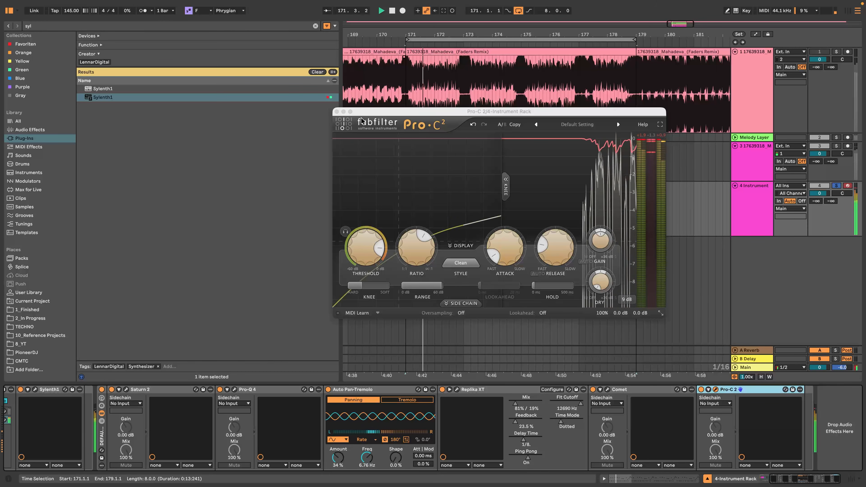
left_click(337, 112)
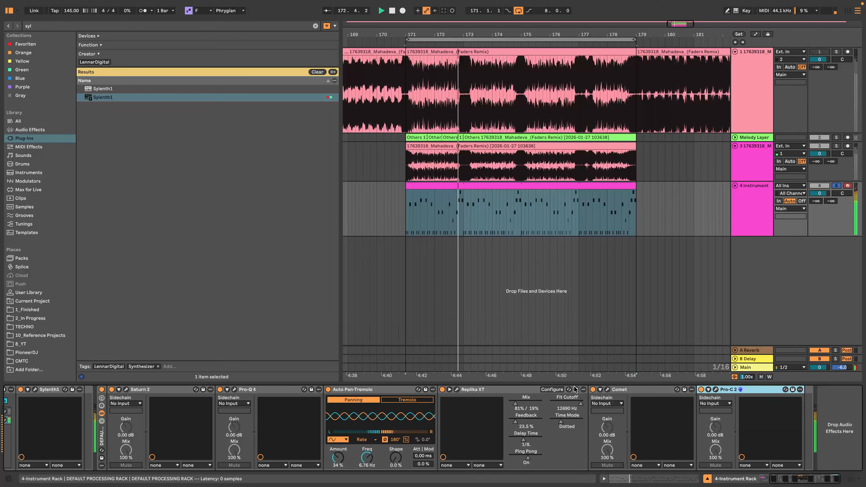
scroll(603, 395, "left", 5)
key("space")
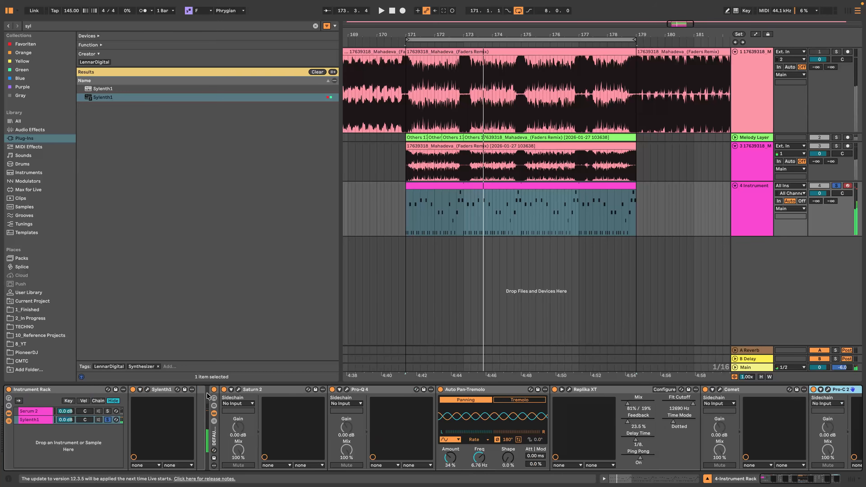
left_click(214, 390)
left_click(214, 390)
key("space")
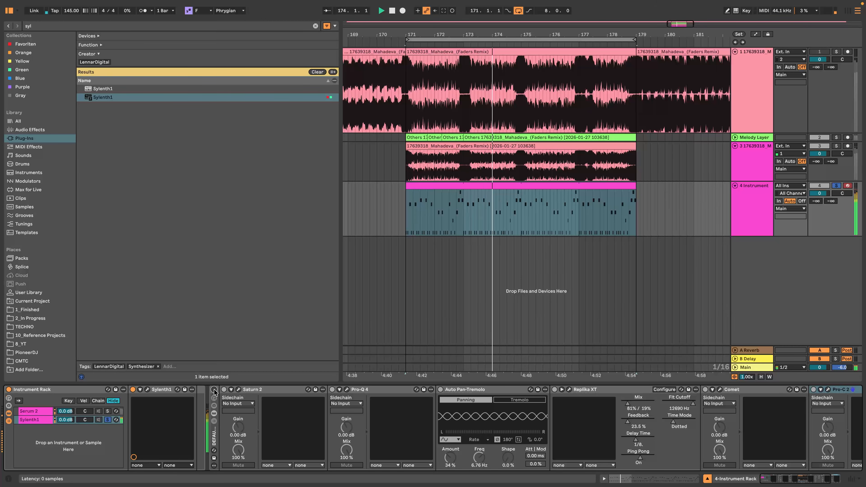
left_click(214, 390)
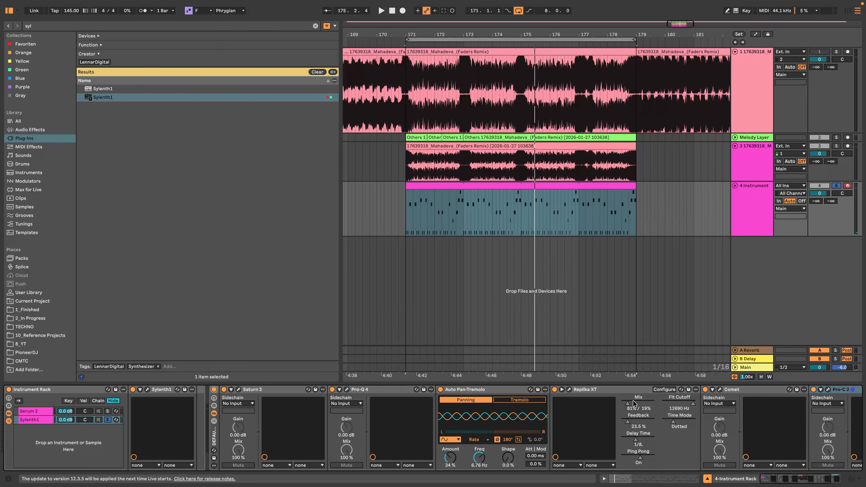
Review the effects chain device by device, from Pro-Q 4 through Replika XT and Comet to Pro-C 2
left_click(369, 391)
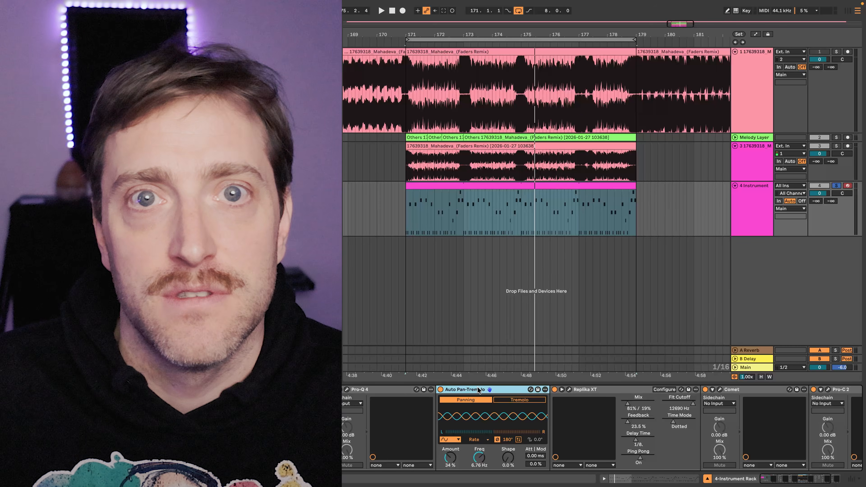
left_click(593, 392)
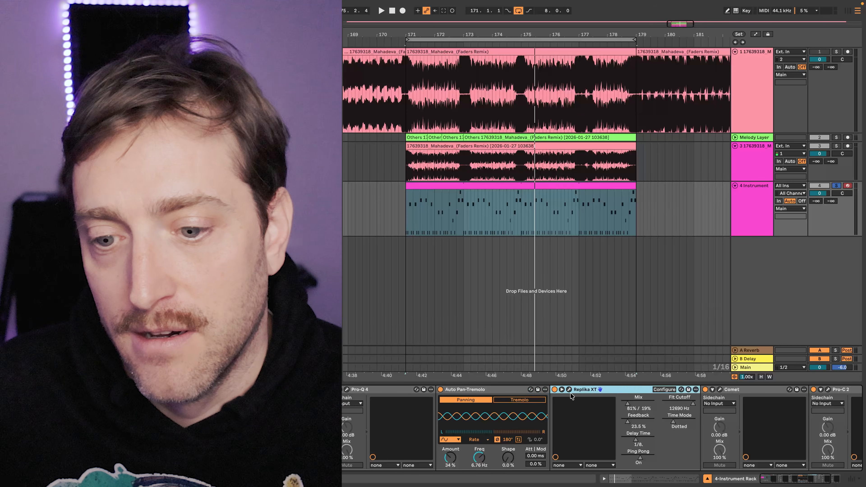
scroll(580, 393, "right", 5)
left_click(637, 390)
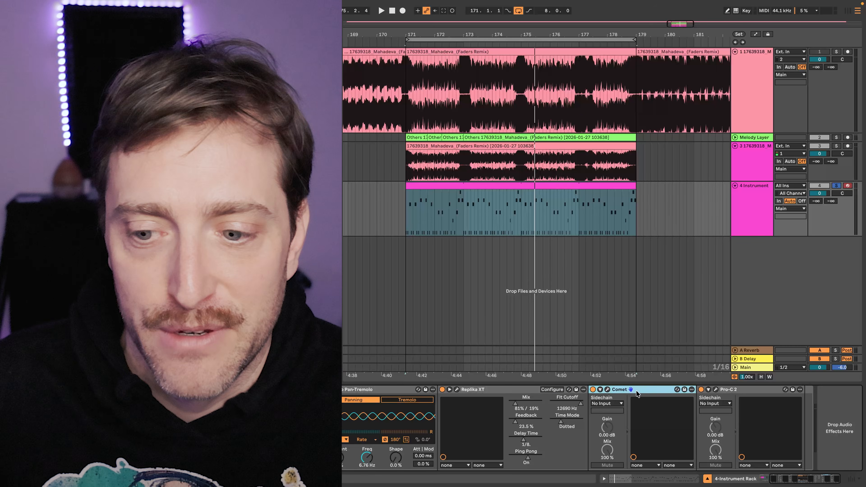
left_click(731, 389)
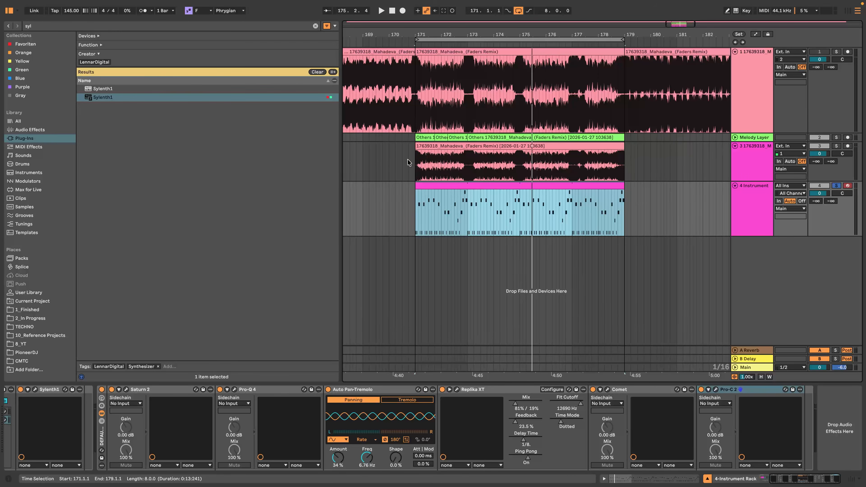
Select the time range around the track 3 audio clip, and reselect the Instrument track's MIDI clip to view its device chain
left_click_drag(407, 158, 675, 160)
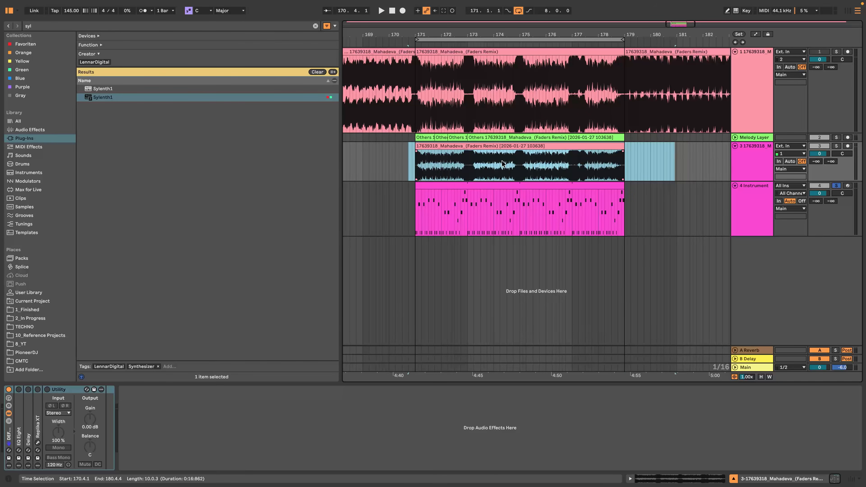
left_click(473, 185)
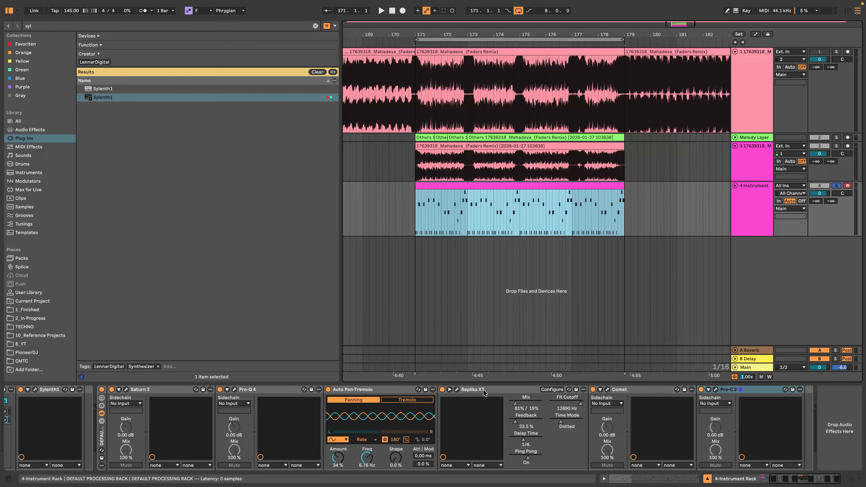
scroll(320, 451, "left", 5)
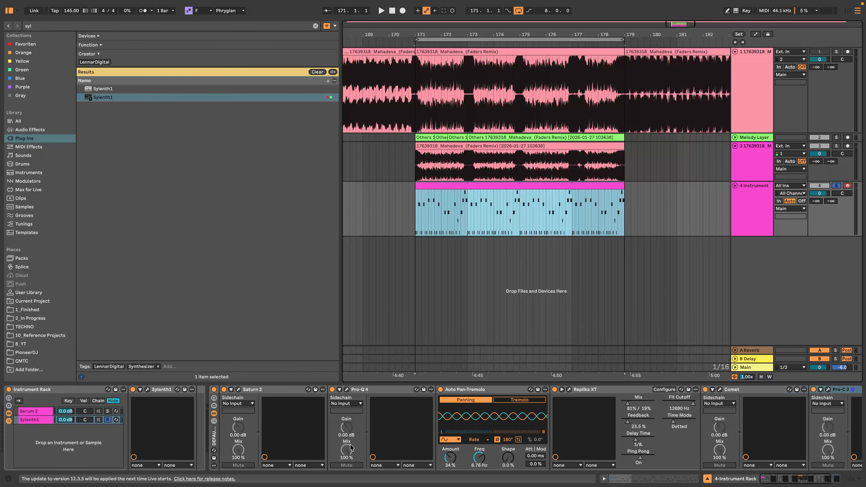